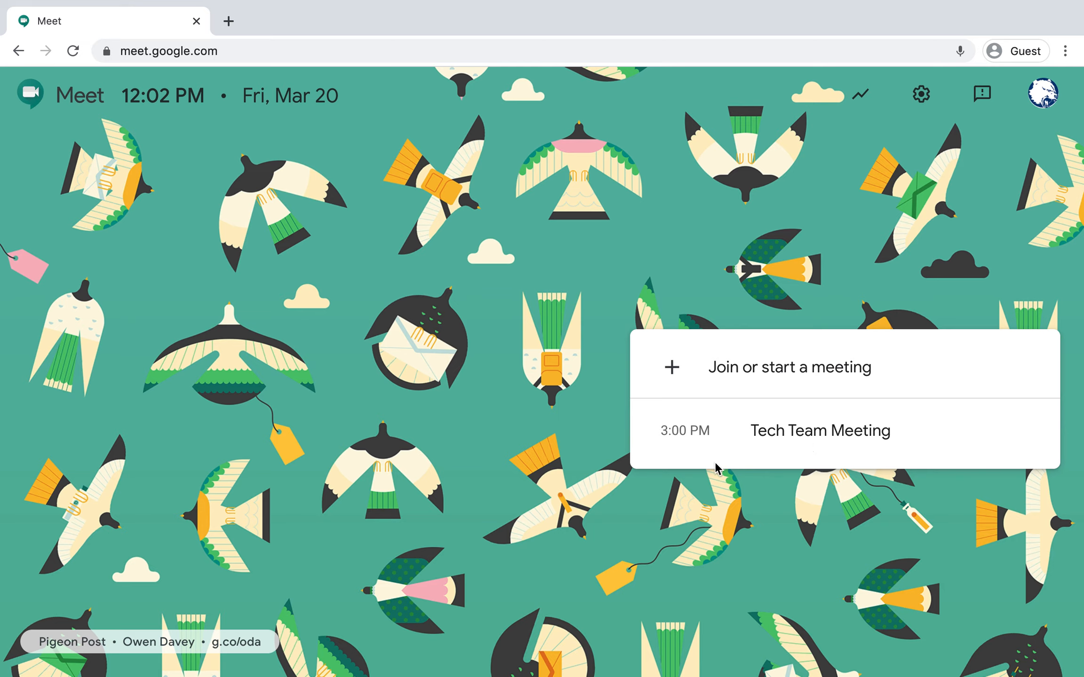
- Start a new meeting with the nickname "my first google meet"
left_click(744, 385)
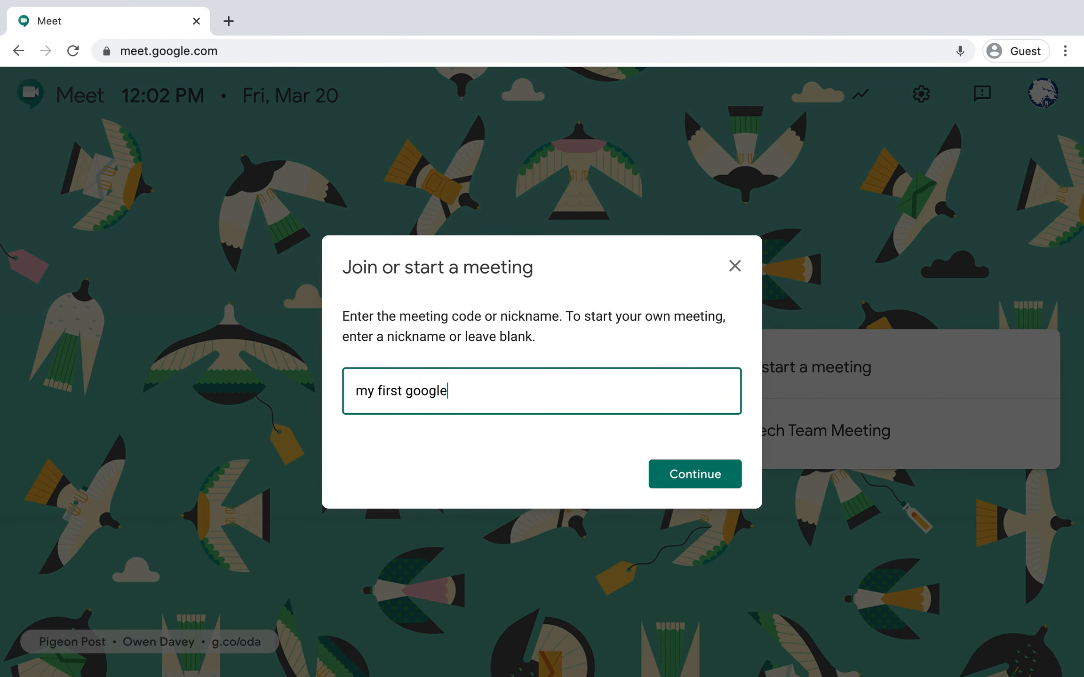
left_click(696, 475)
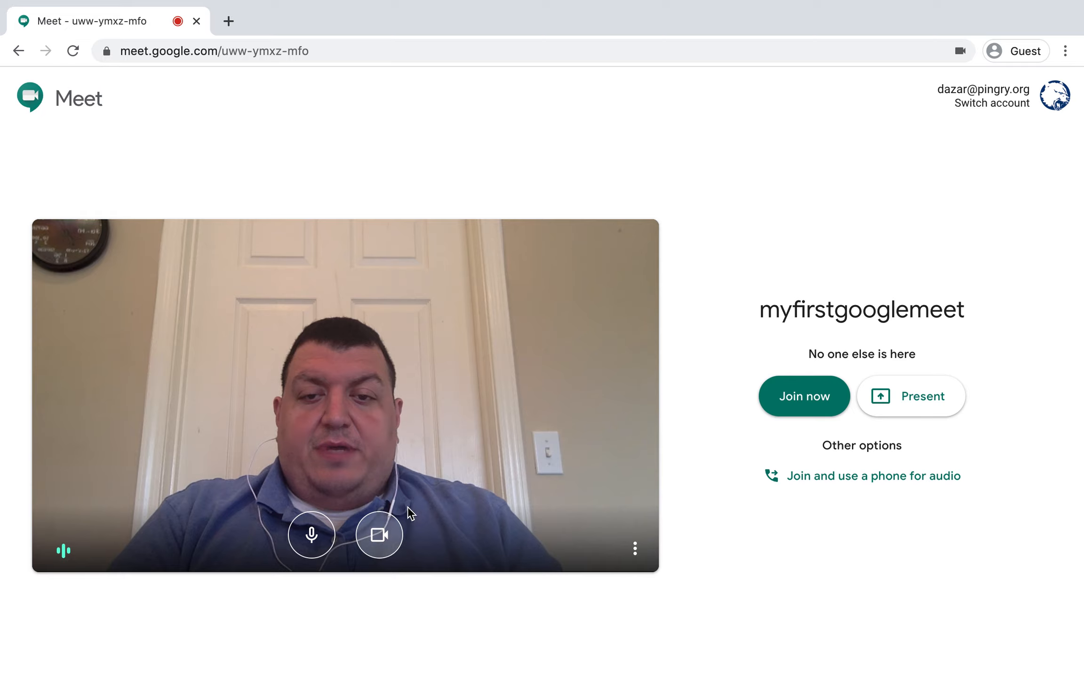
- Test the pre-join controls by turning the camera off and back on and muting and unmuting the microphone
left_click(386, 548)
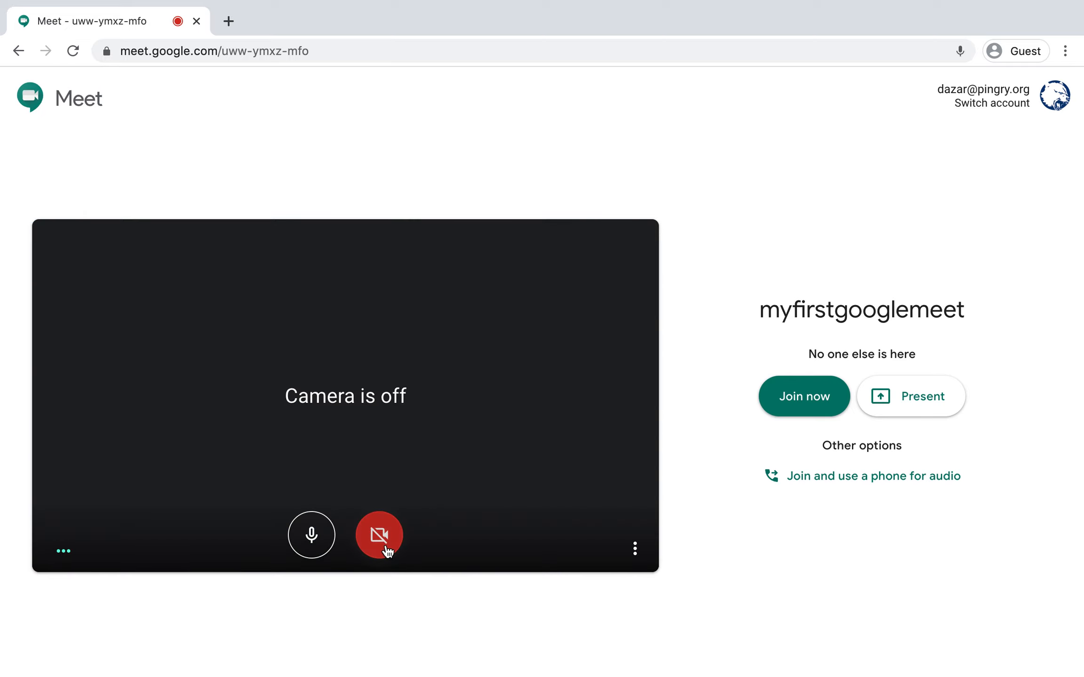
left_click(387, 550)
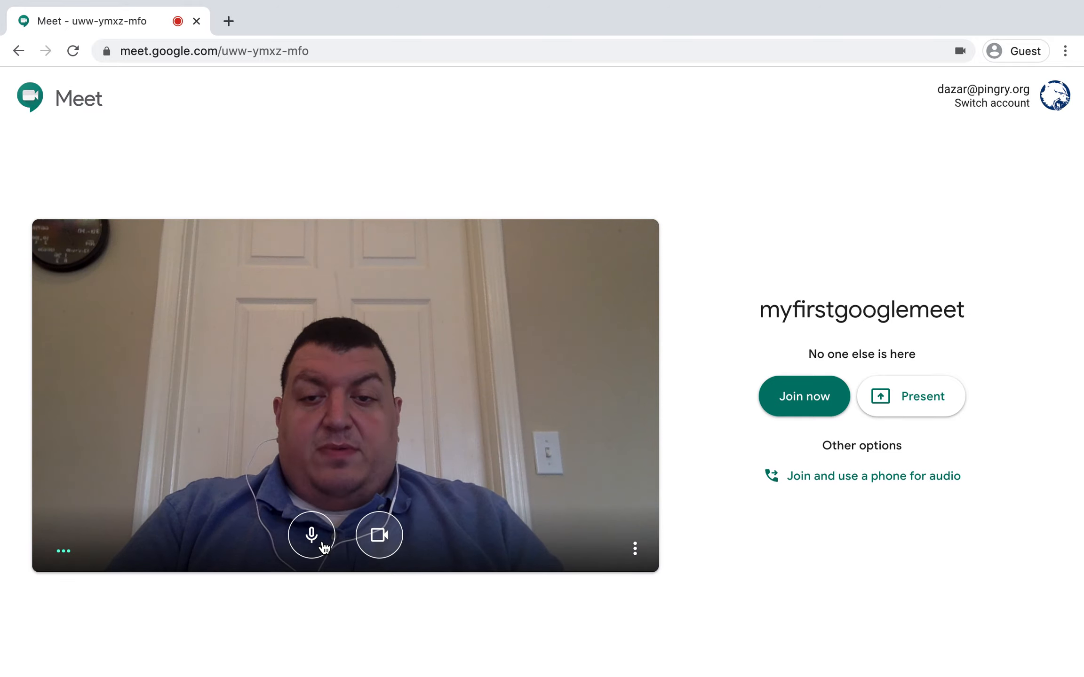
left_click(318, 546)
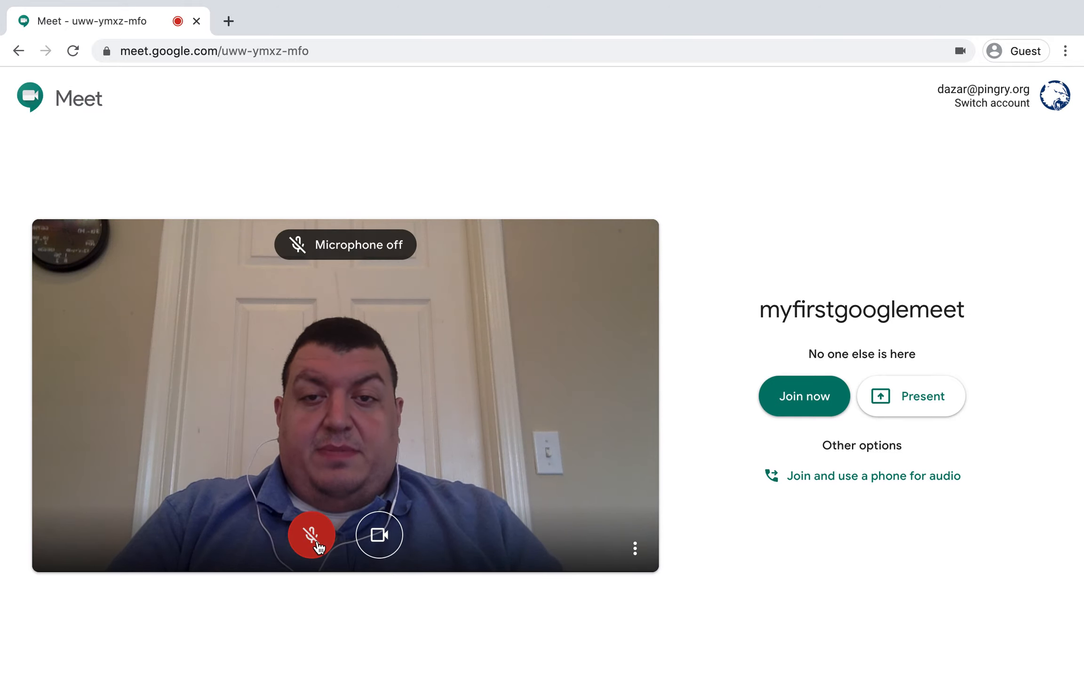
left_click(318, 546)
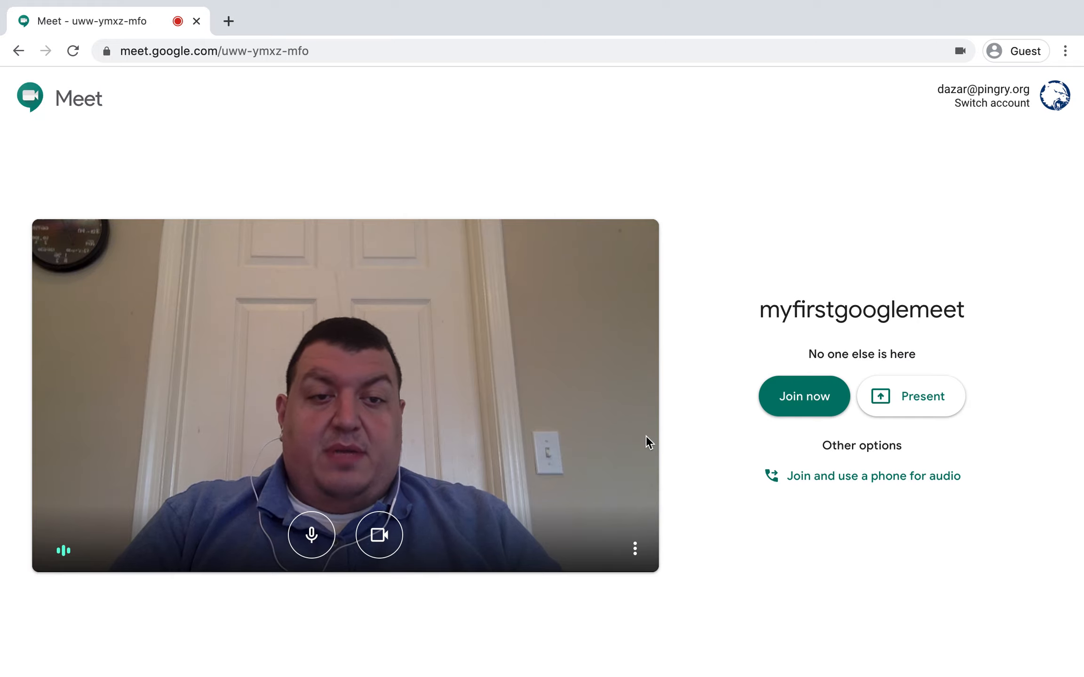
- Join the meeting and send an invite to a participant found by searching the directory by first name
left_click(807, 397)
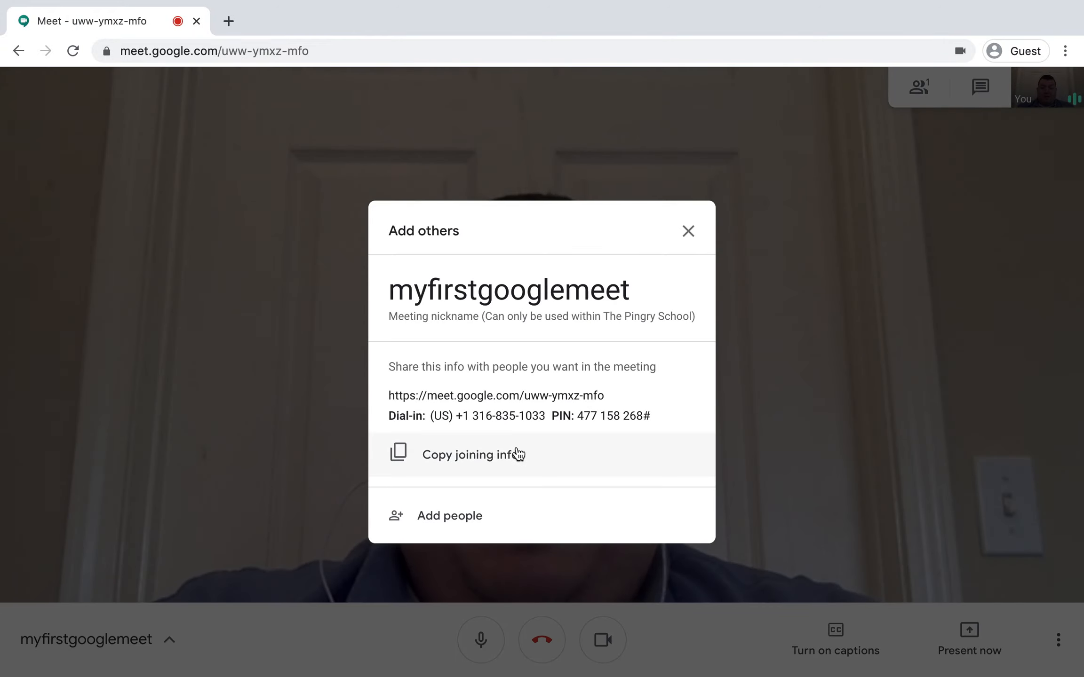
left_click(467, 516)
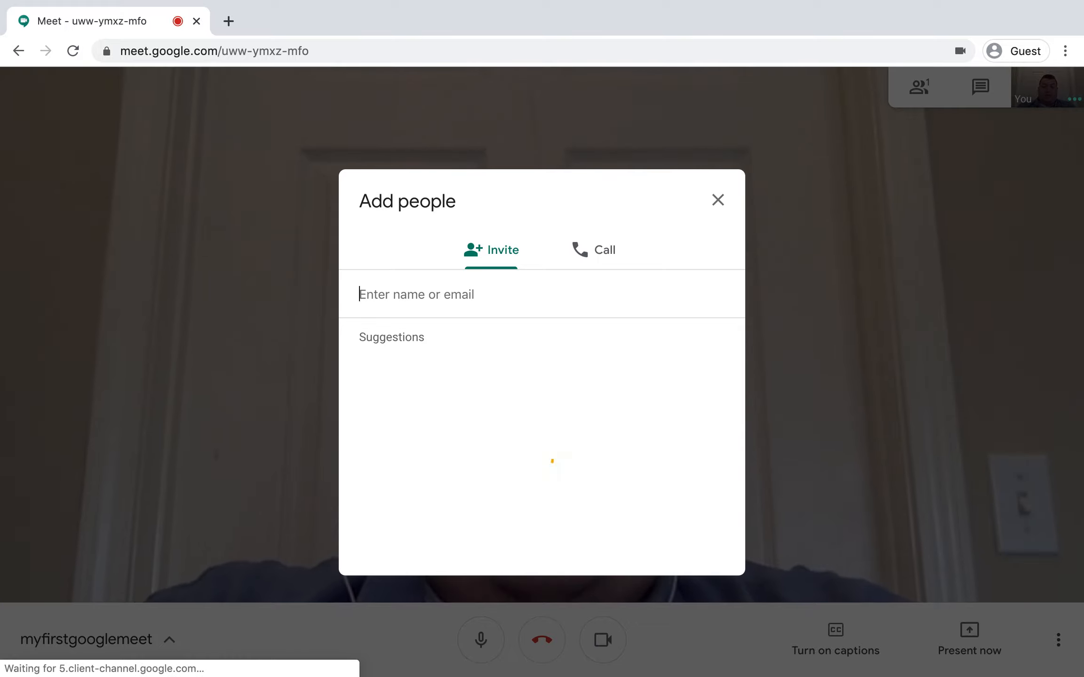
type("bart")
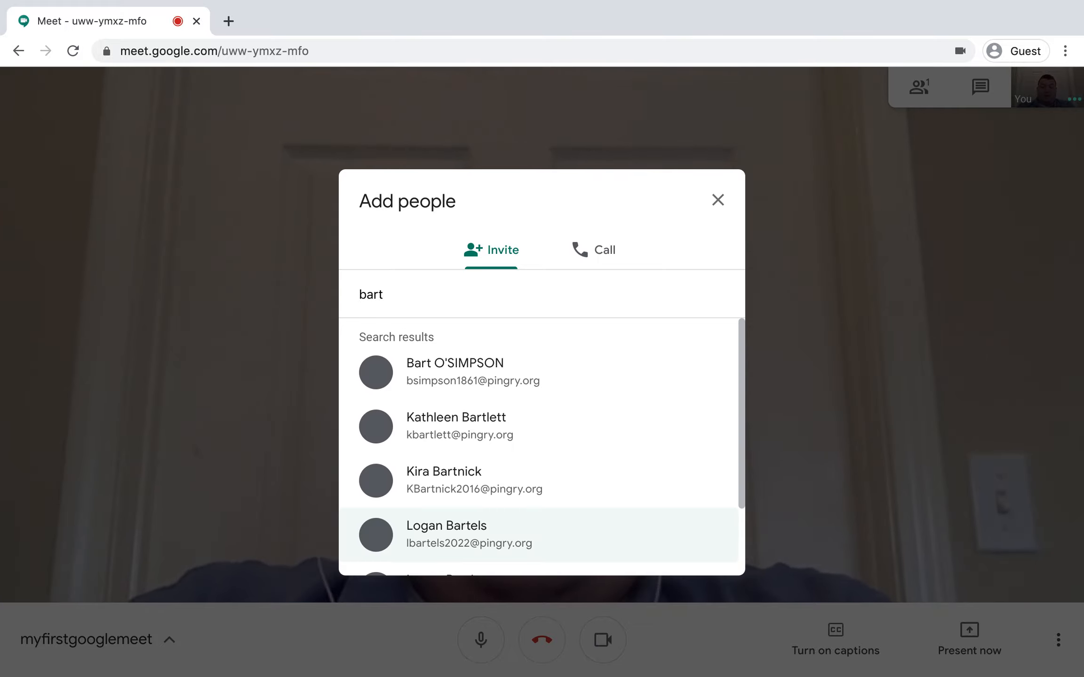
left_click(469, 384)
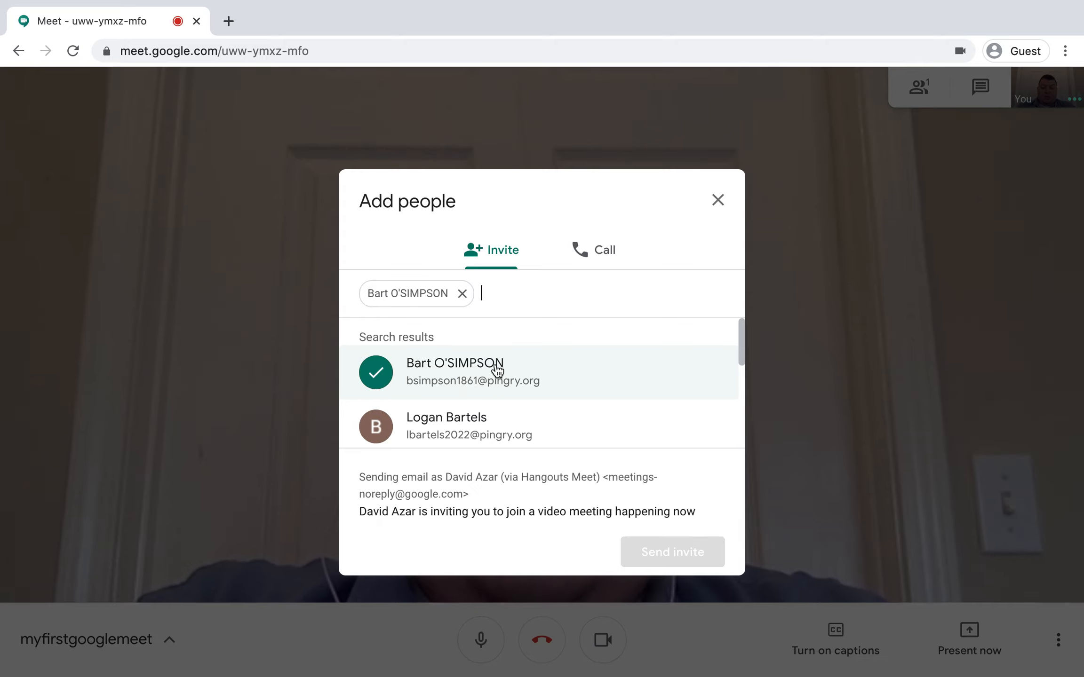
left_click(475, 378)
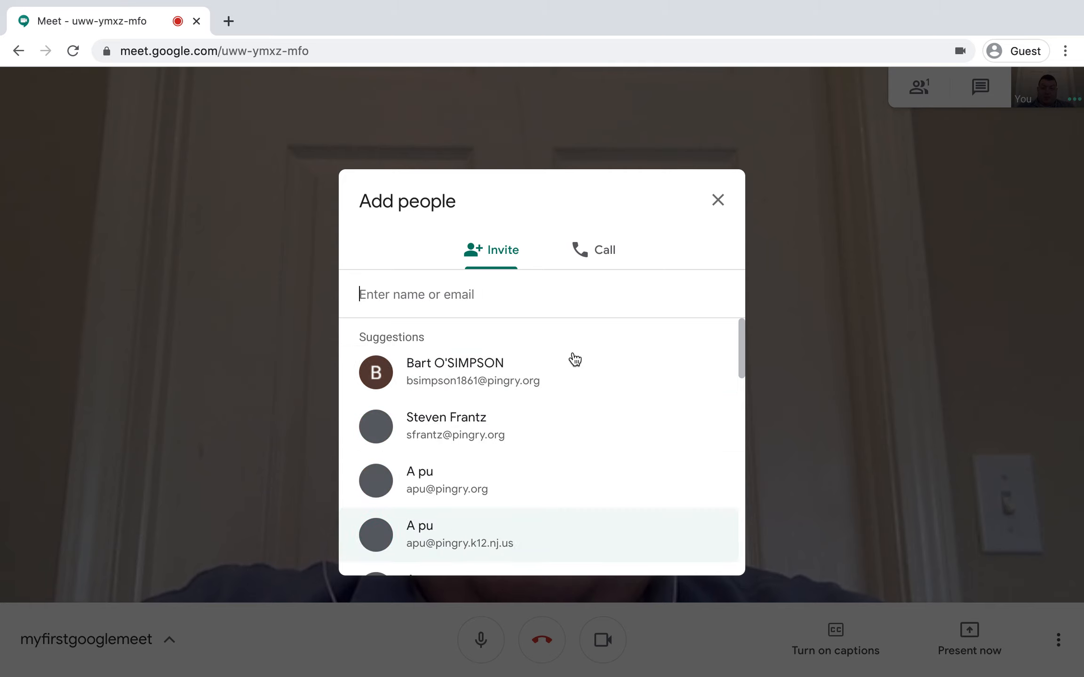
left_click(495, 363)
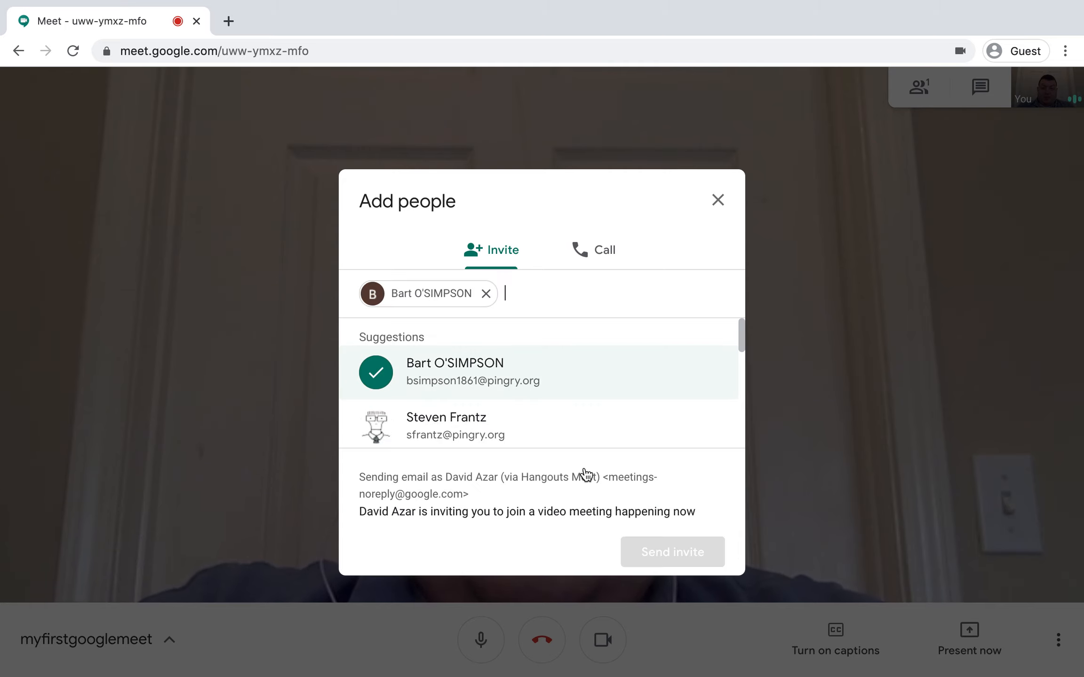
left_click(660, 546)
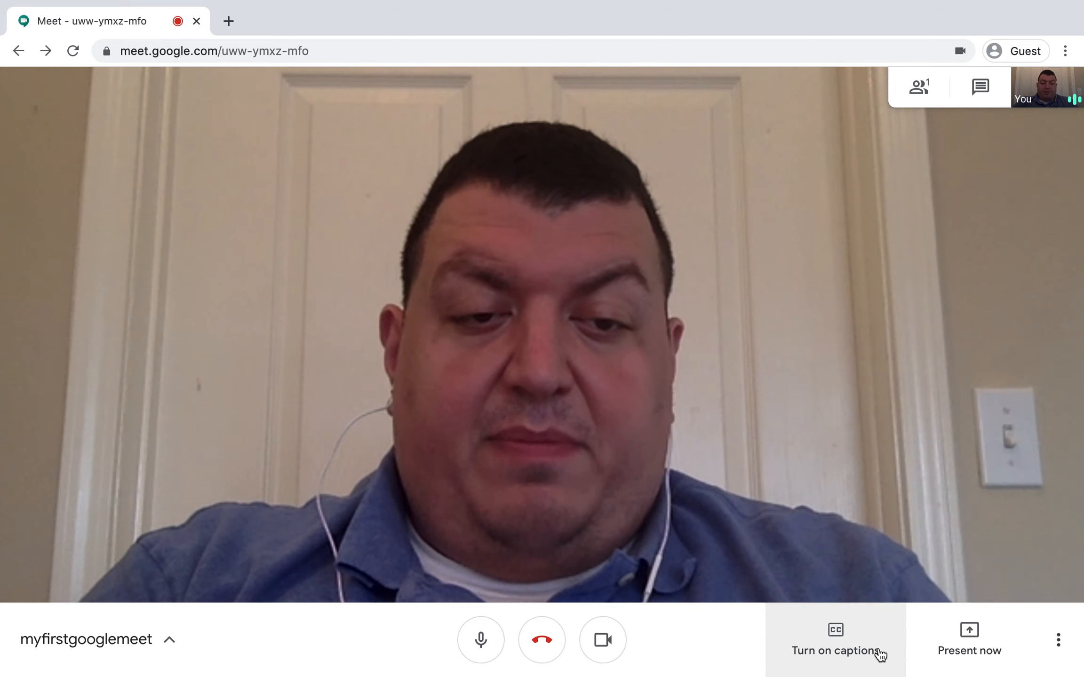
- Review the options for presenting a screen or window and the list of people in the meeting
left_click(953, 651)
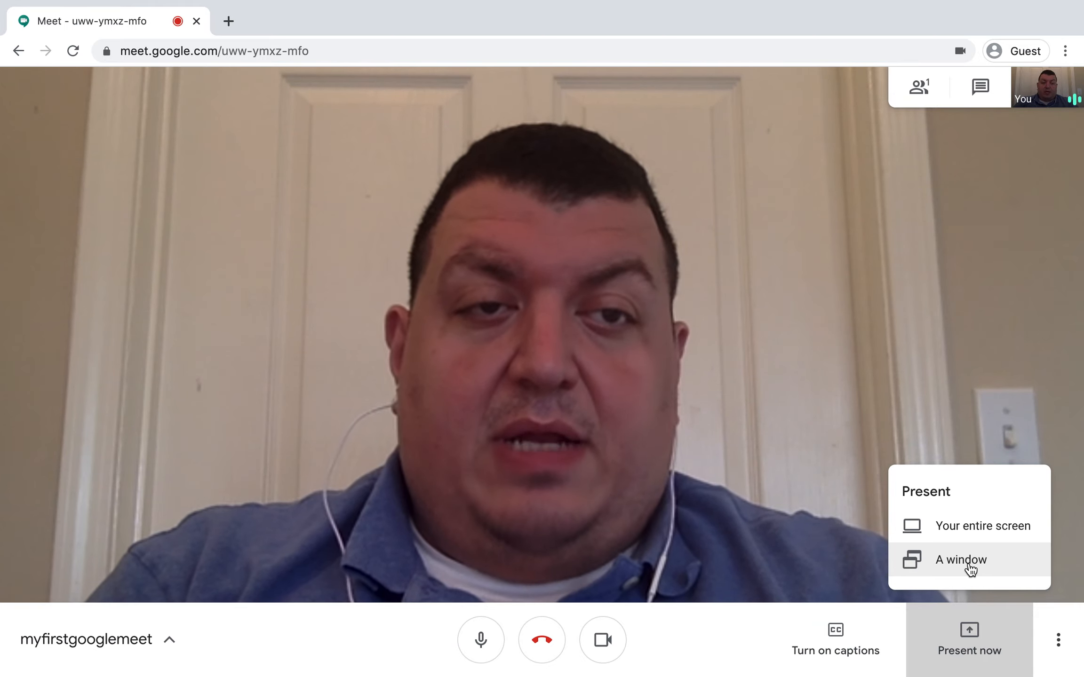
left_click(961, 281)
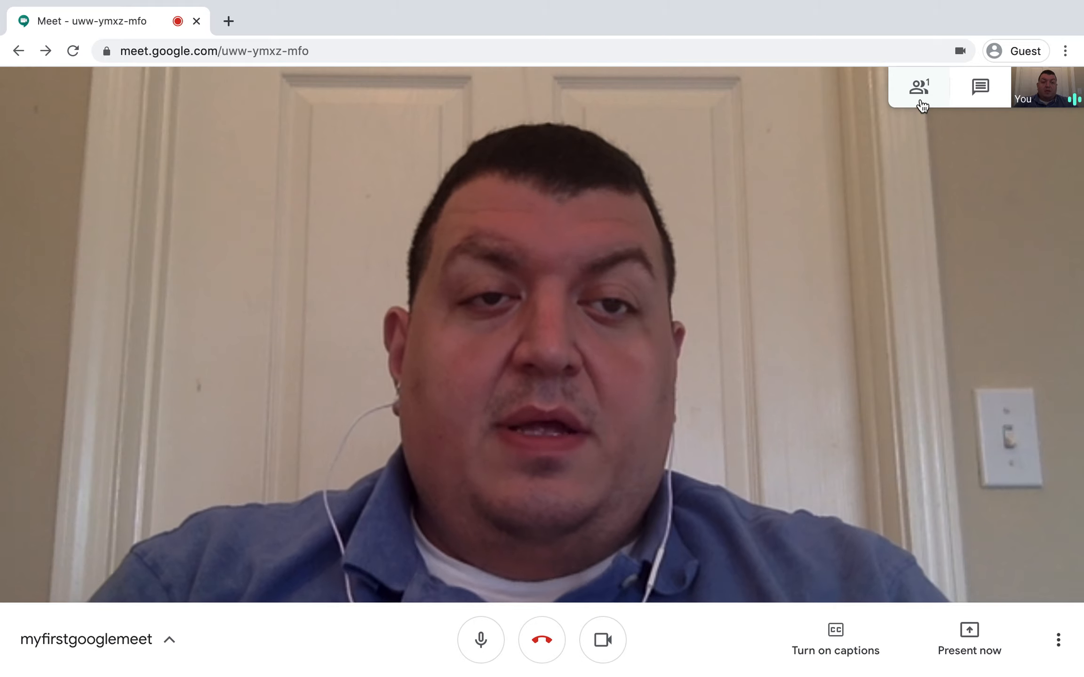
left_click(923, 94)
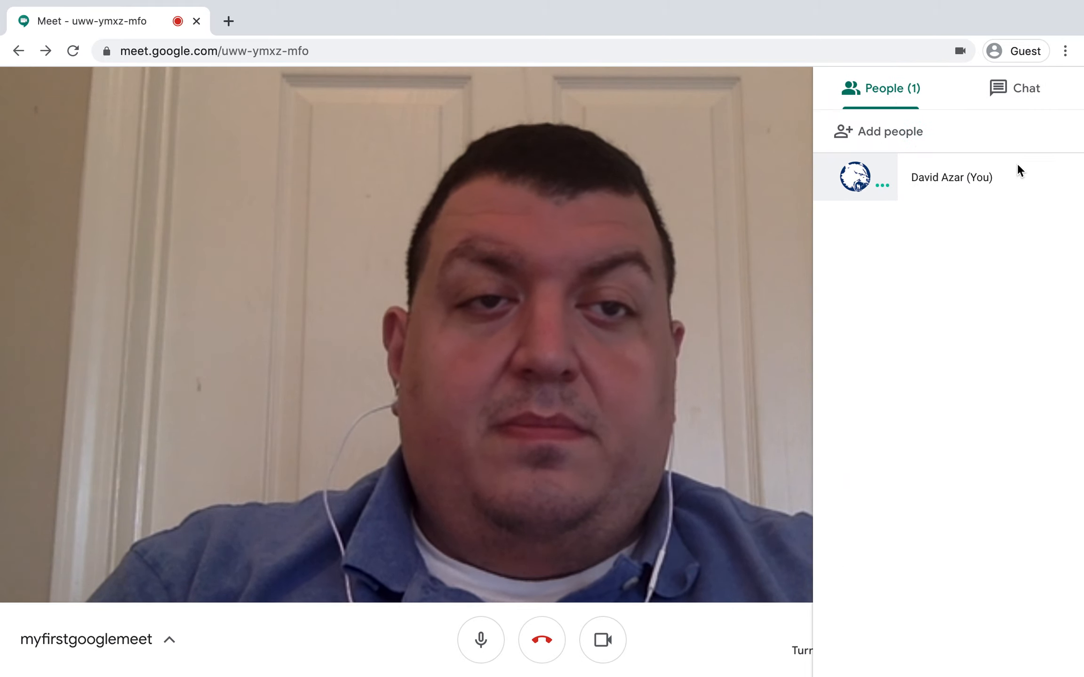
- Send the message "hello class" to everyone in the meeting chat and close the side panel after revisiting the people list
left_click(1029, 99)
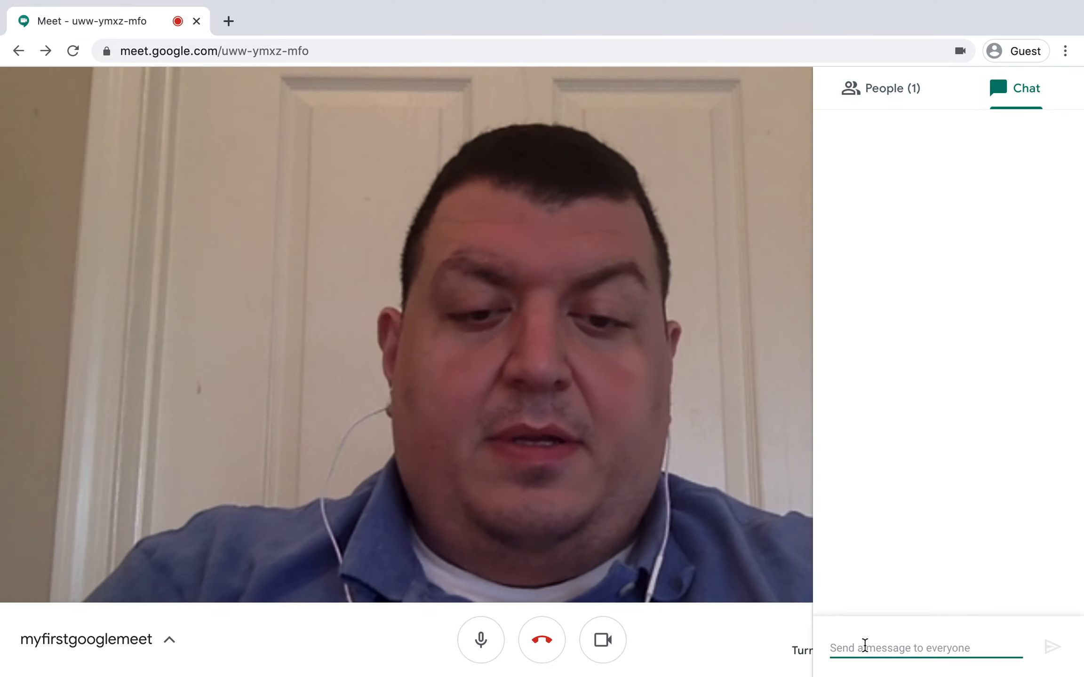
type("hello class")
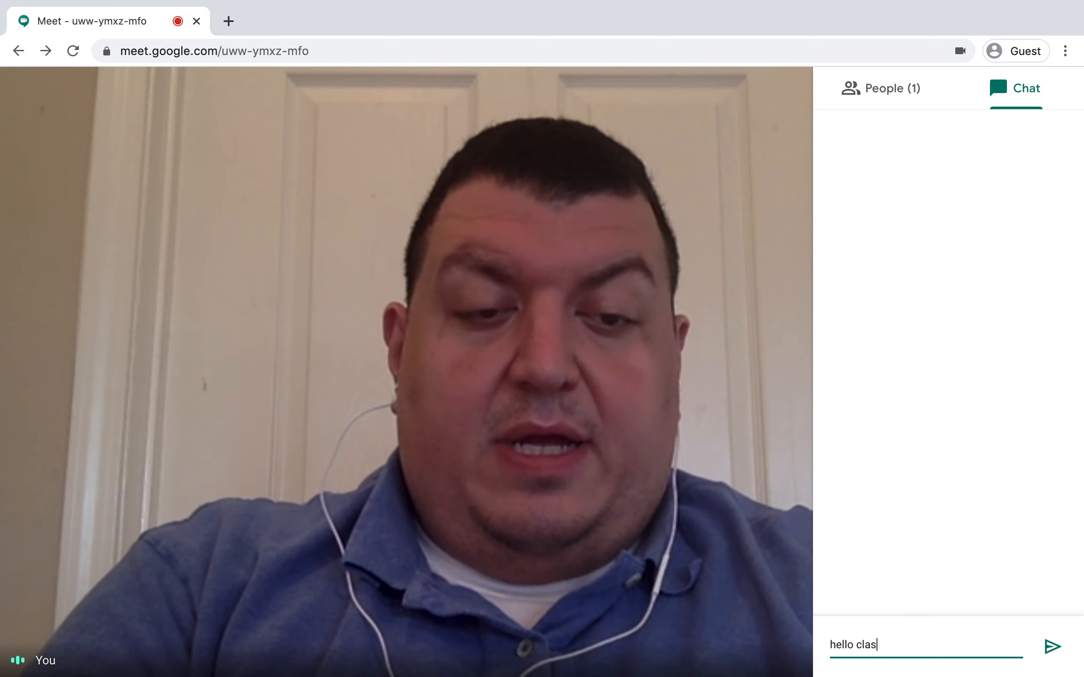
key("Return")
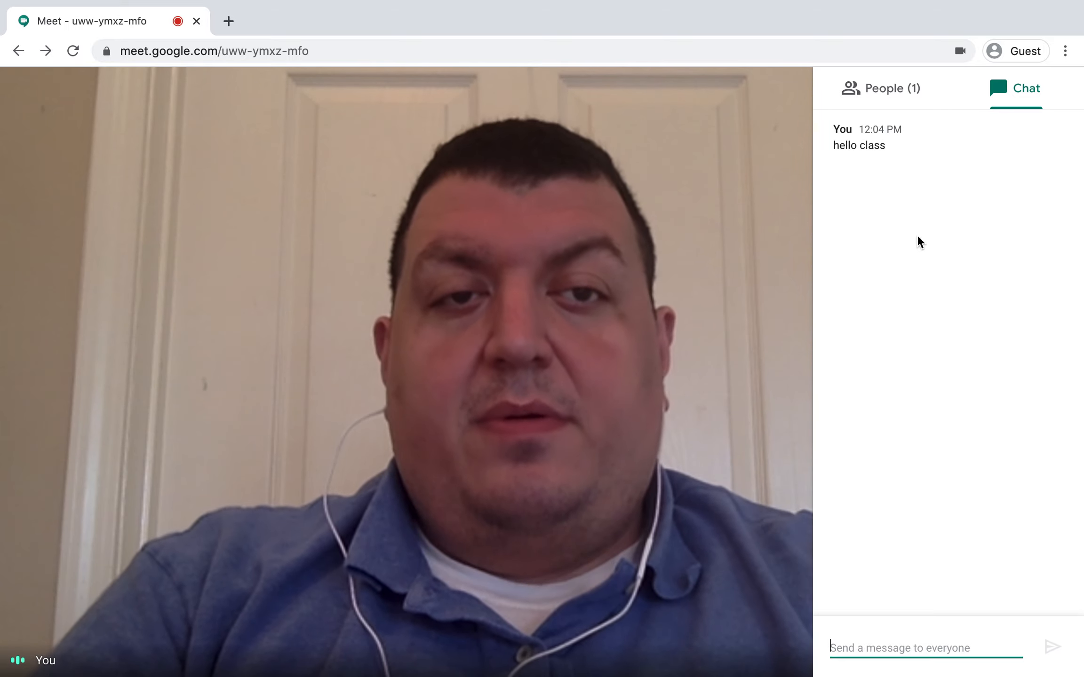
left_click(887, 101)
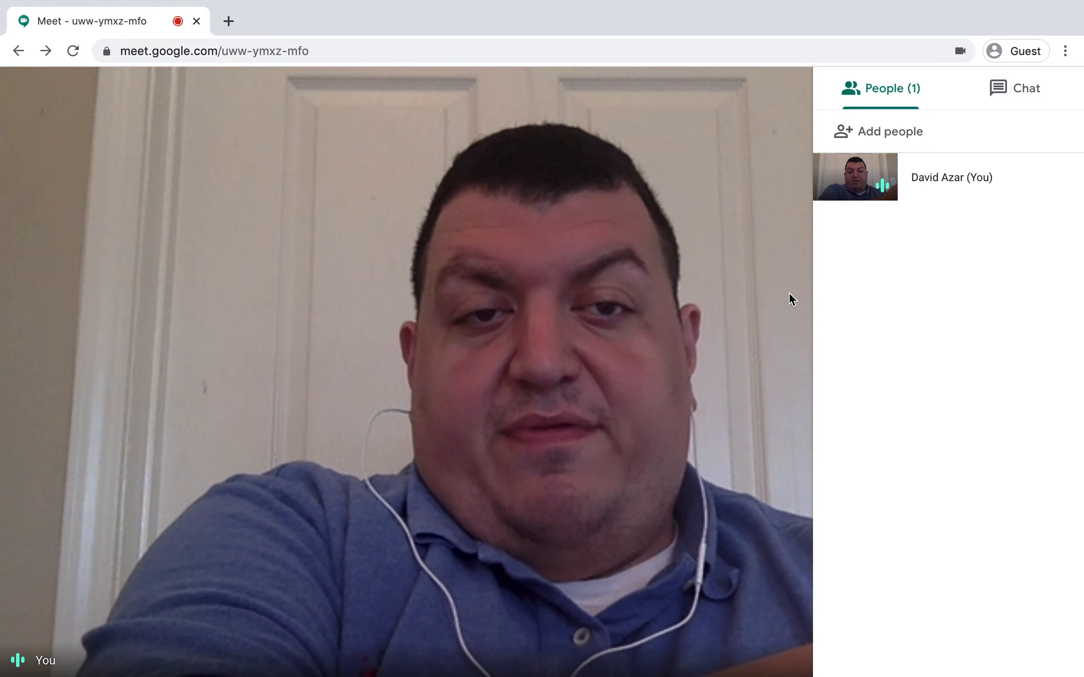
left_click(746, 283)
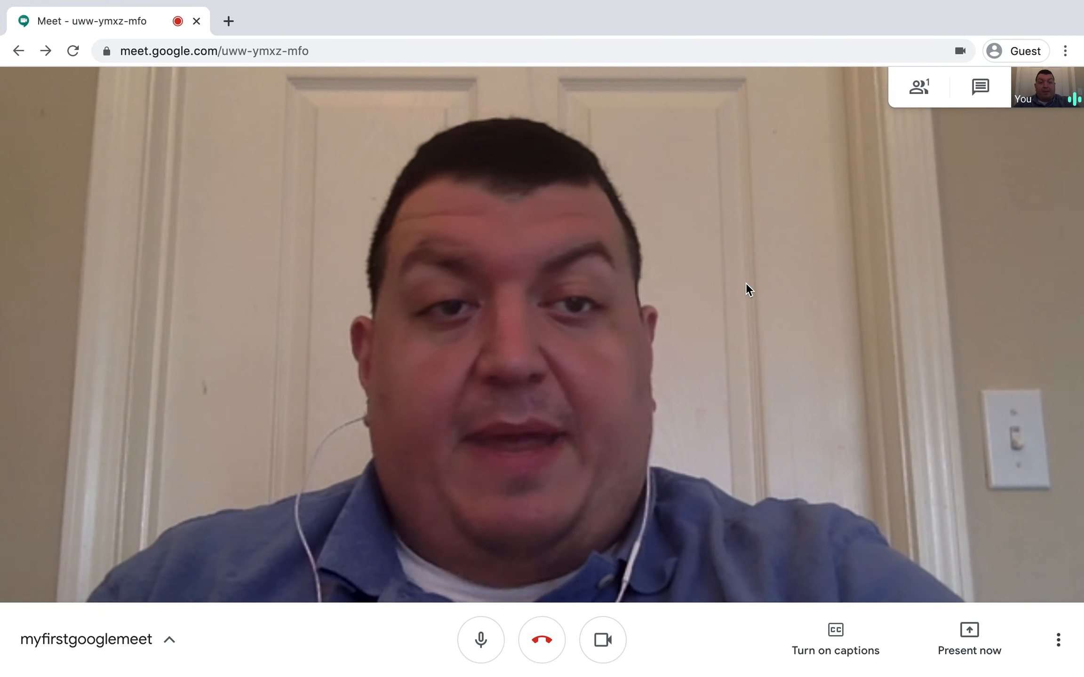
- Start recording the meeting and accept the participant consent notice
left_click(1060, 649)
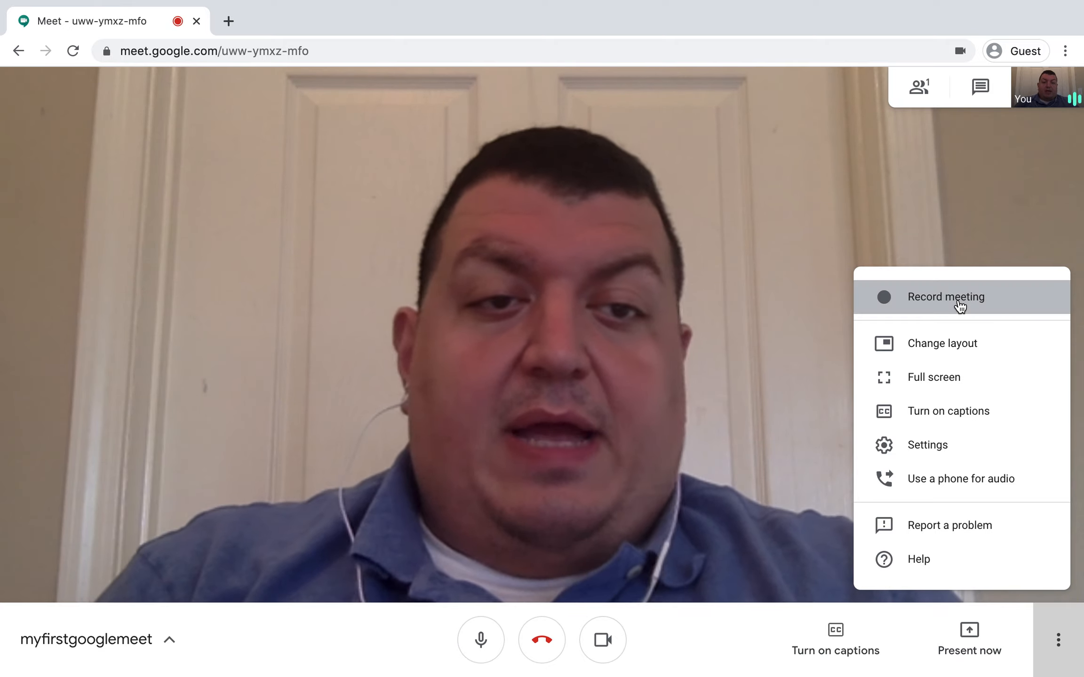
left_click(959, 306)
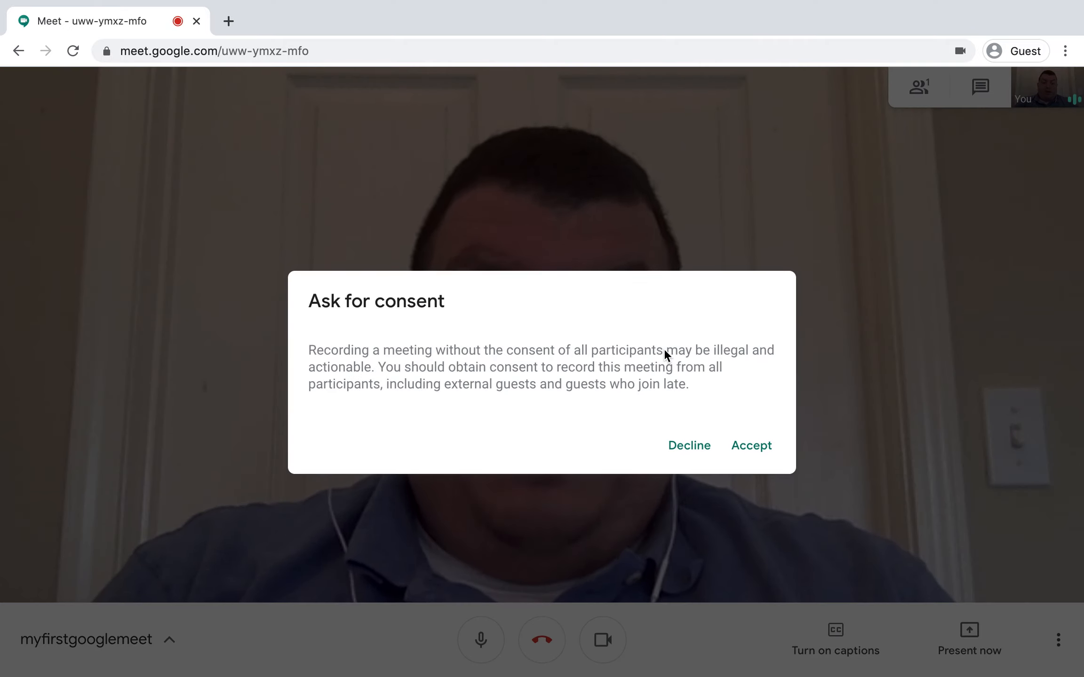
left_click(752, 452)
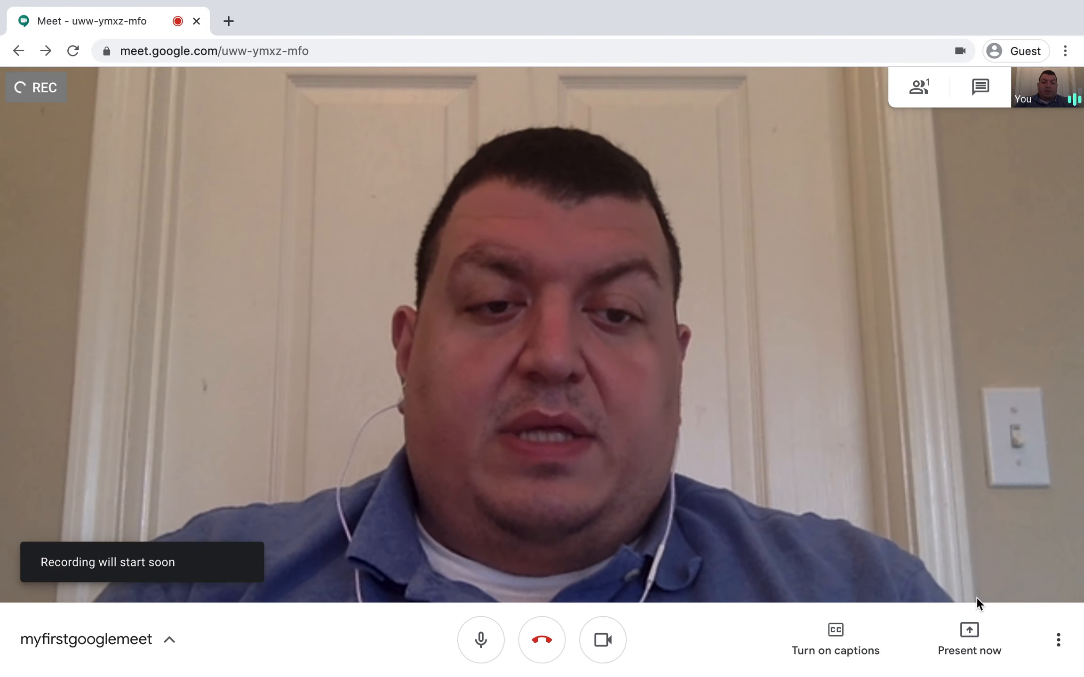
- Check where the recording can be stopped, leave the meeting, and close its browser tab
left_click(1054, 644)
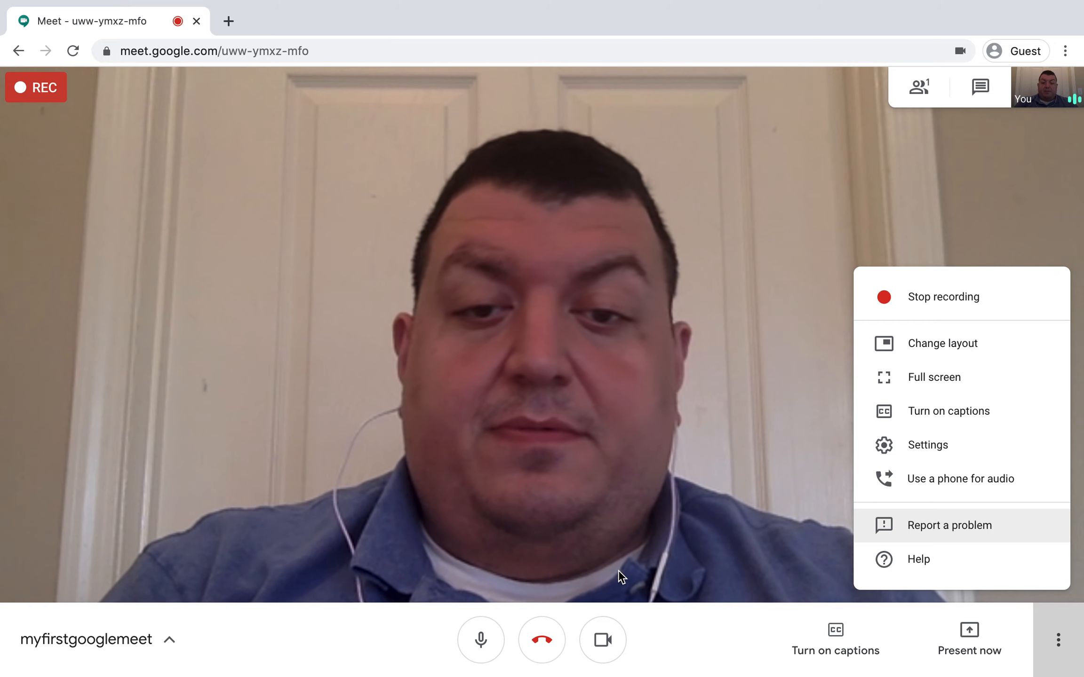
left_click(548, 643)
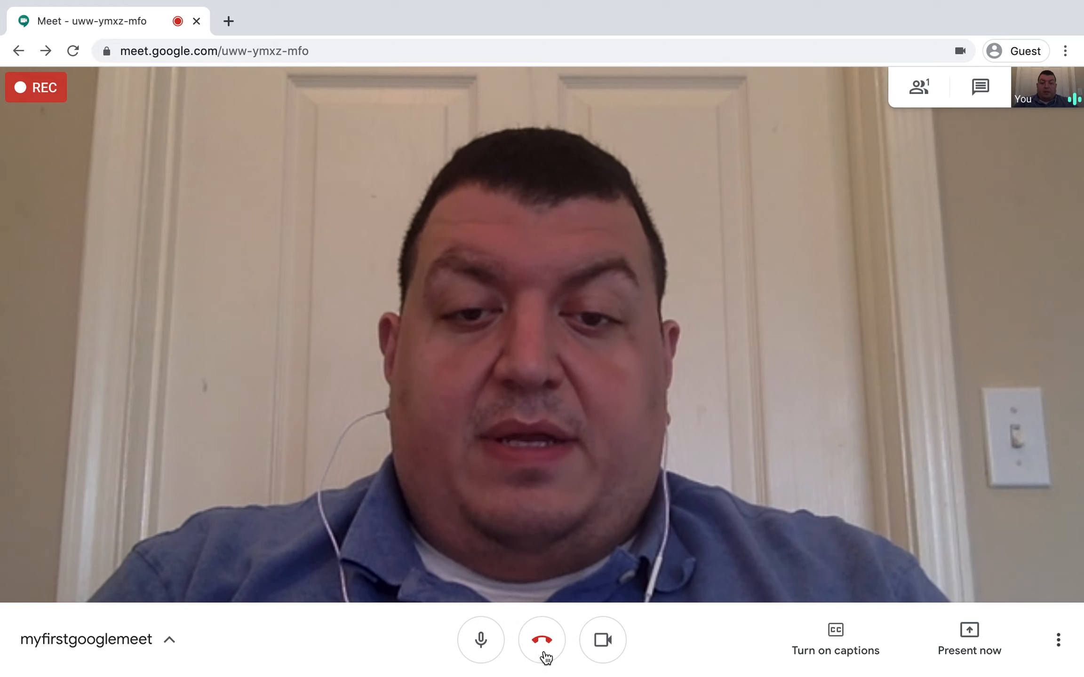
left_click(546, 655)
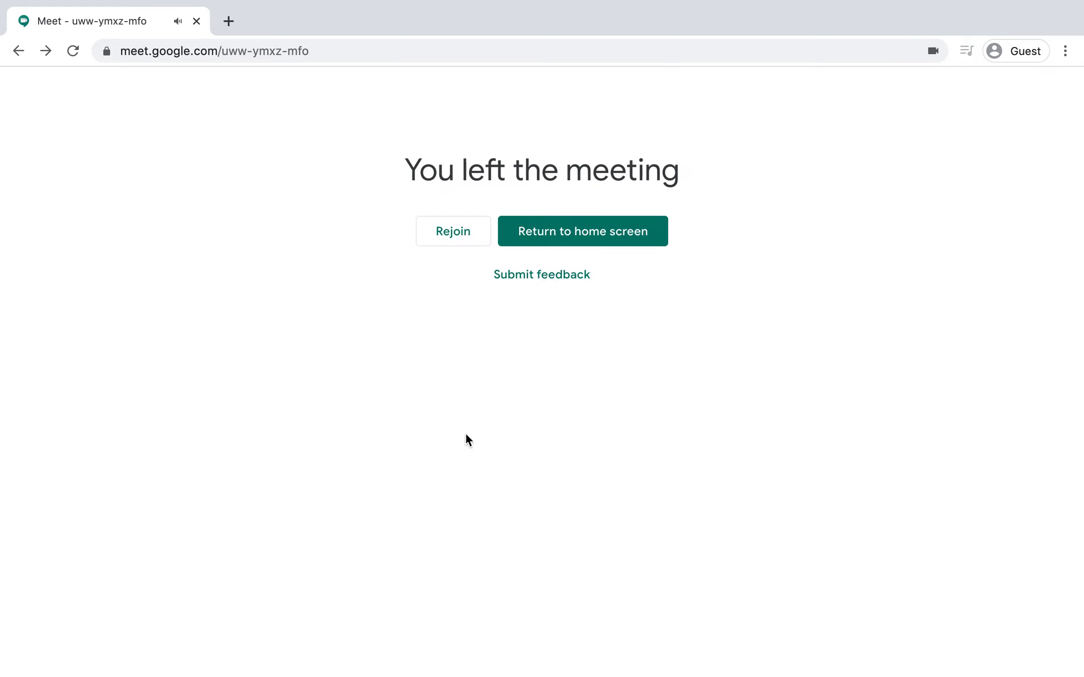
left_click(196, 23)
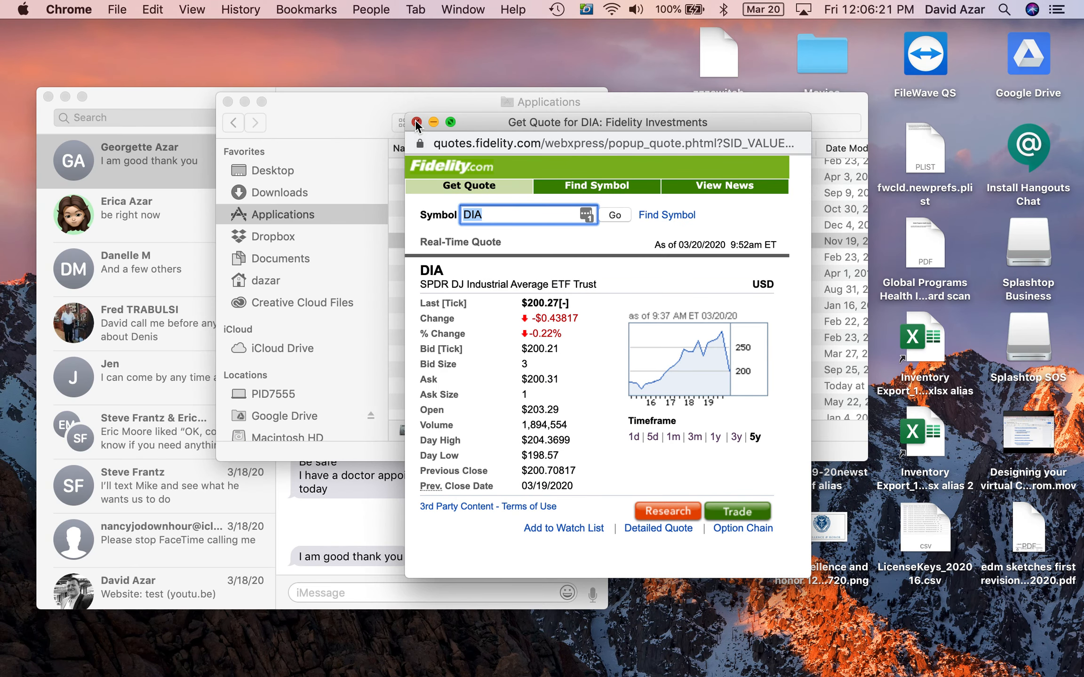
- Clear the desktop by closing the Fidelity quote, Applications folder and Messages windows
left_click(416, 122)
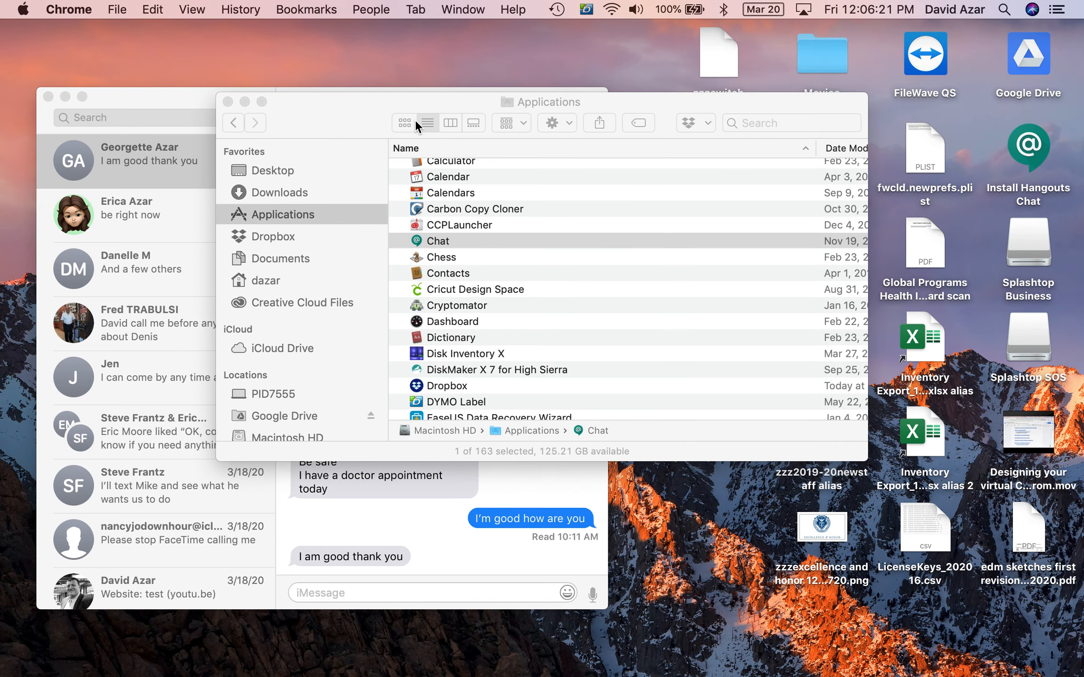
left_click(244, 111)
left_click(228, 103)
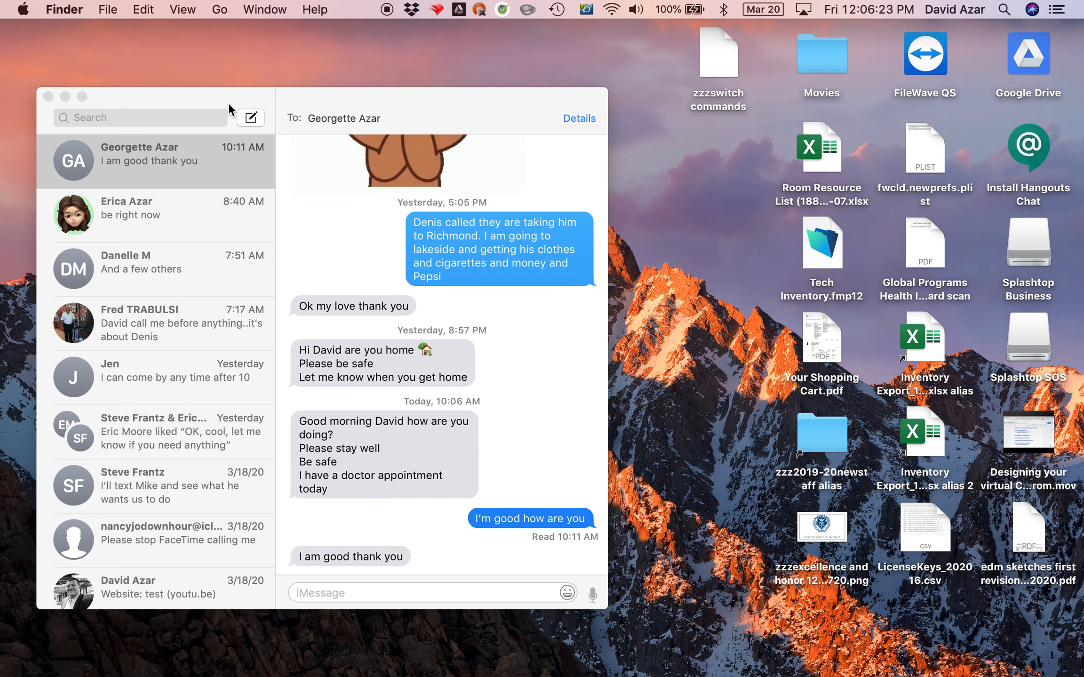
left_click(49, 96)
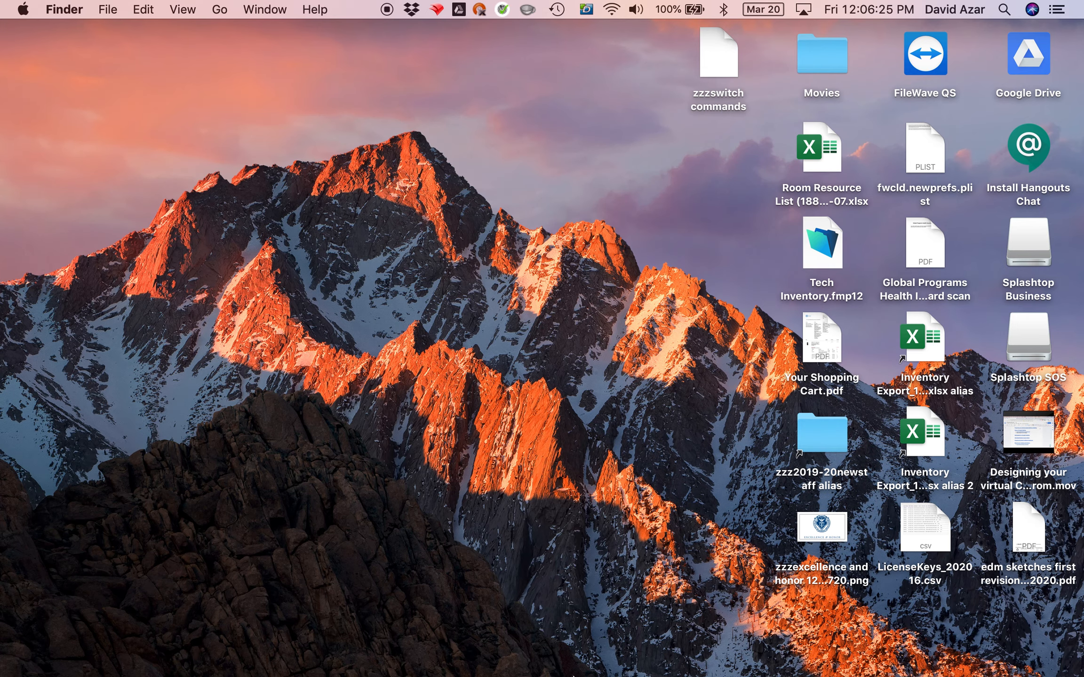
- Bring back the Chrome window with Google Meet Resources and open its linked document "Create a Google Meet as a Calendar entry"
left_click(358, 661)
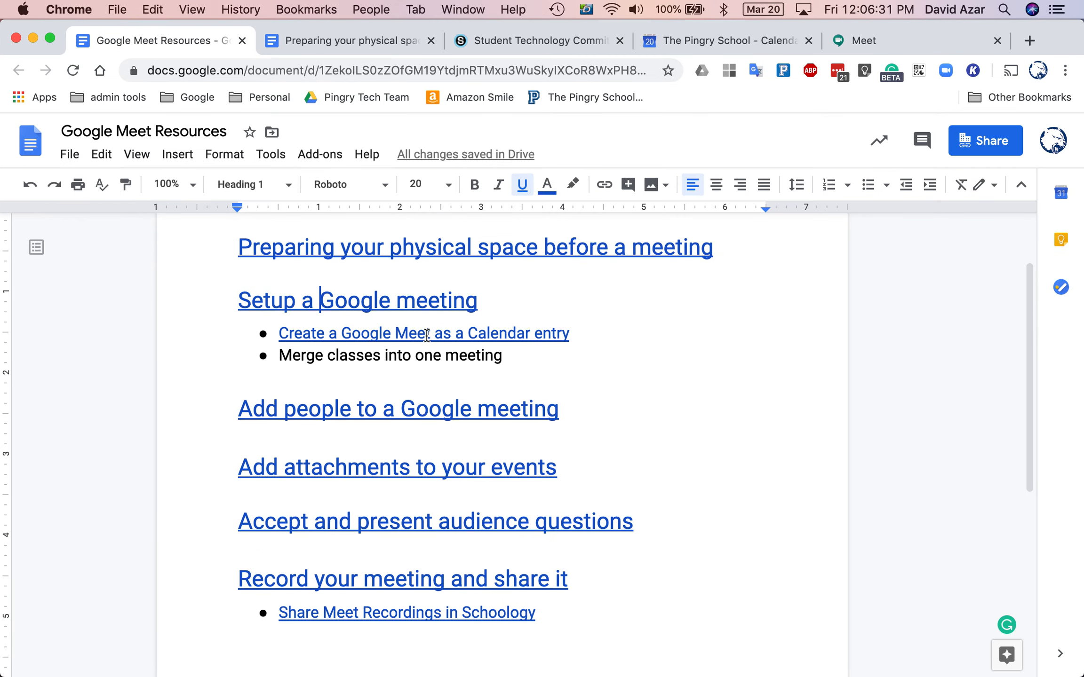
left_click(427, 335)
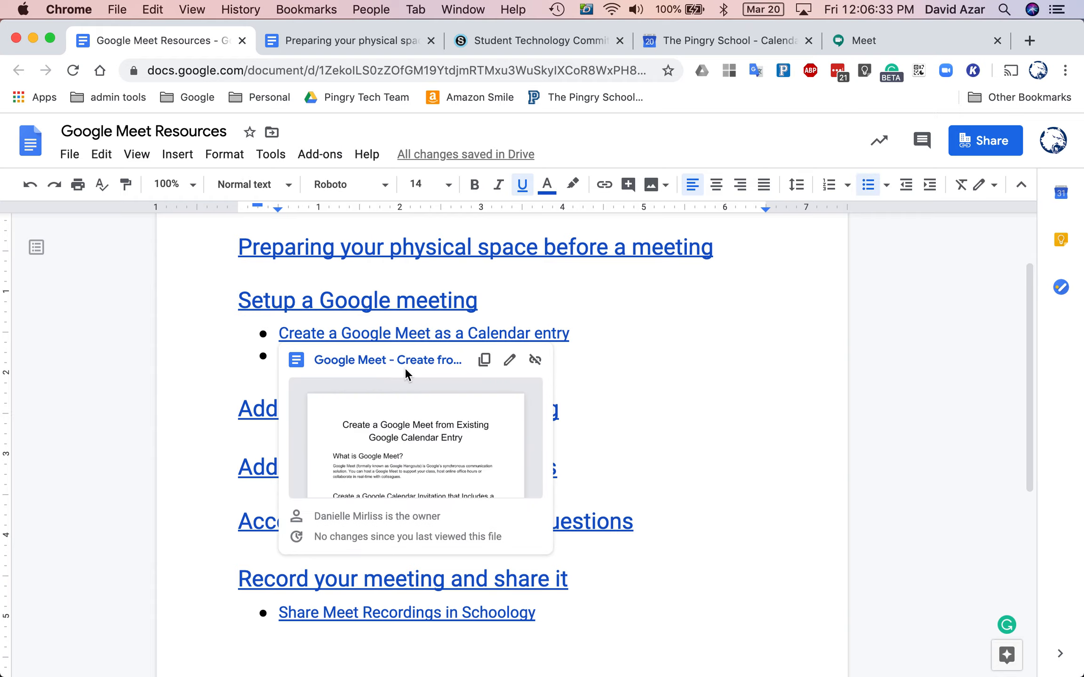
left_click(406, 367)
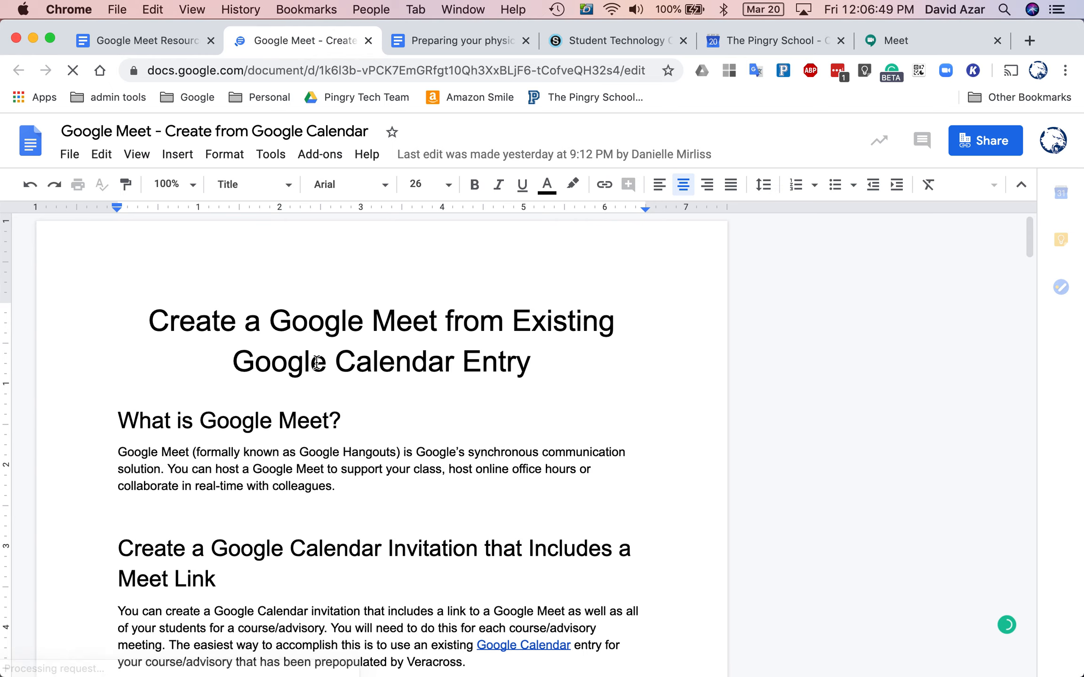
- Switch to Google Calendar, duplicate the March 30 Spanish 10 Section 1 event, and add Hangouts Meet conferencing to the copy
left_click(724, 39)
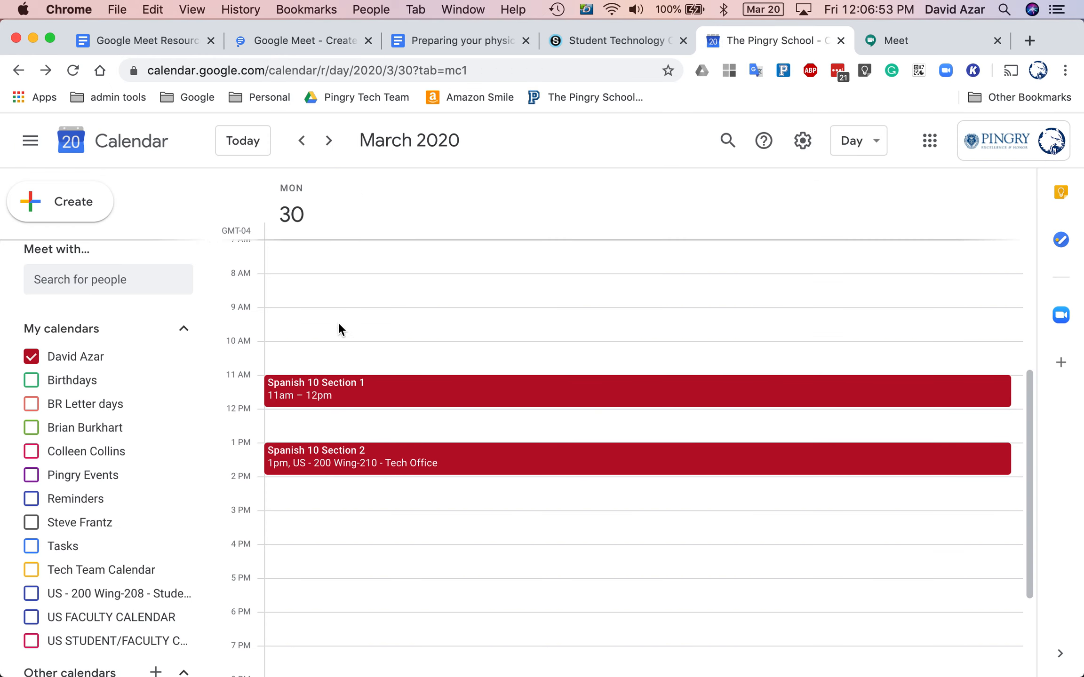
left_click(402, 396)
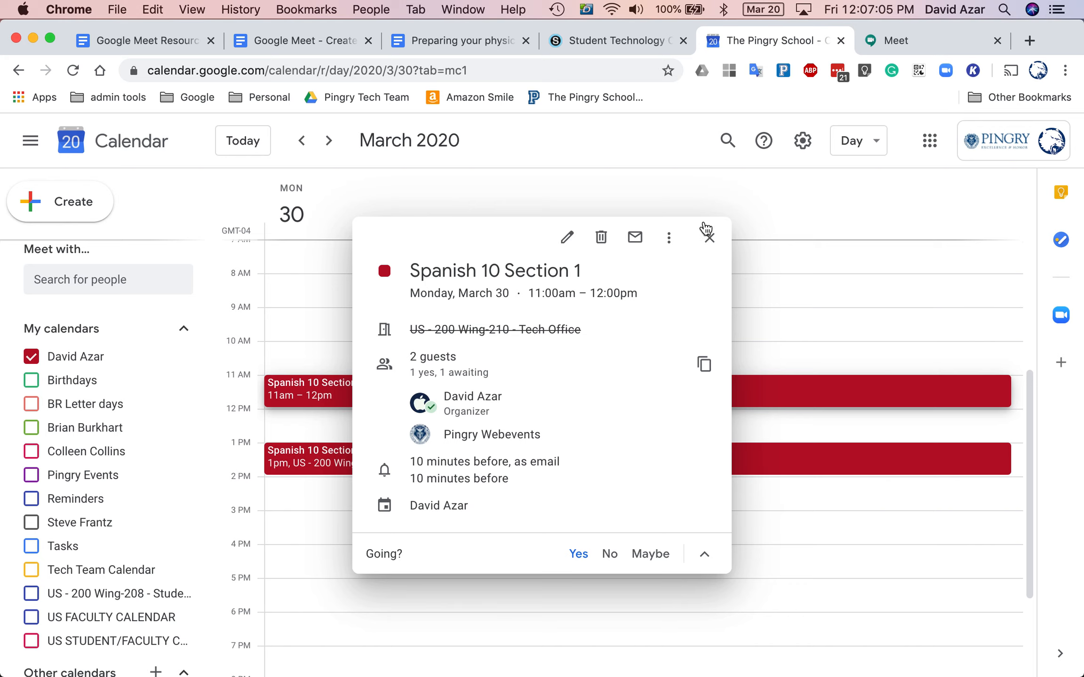
left_click(669, 240)
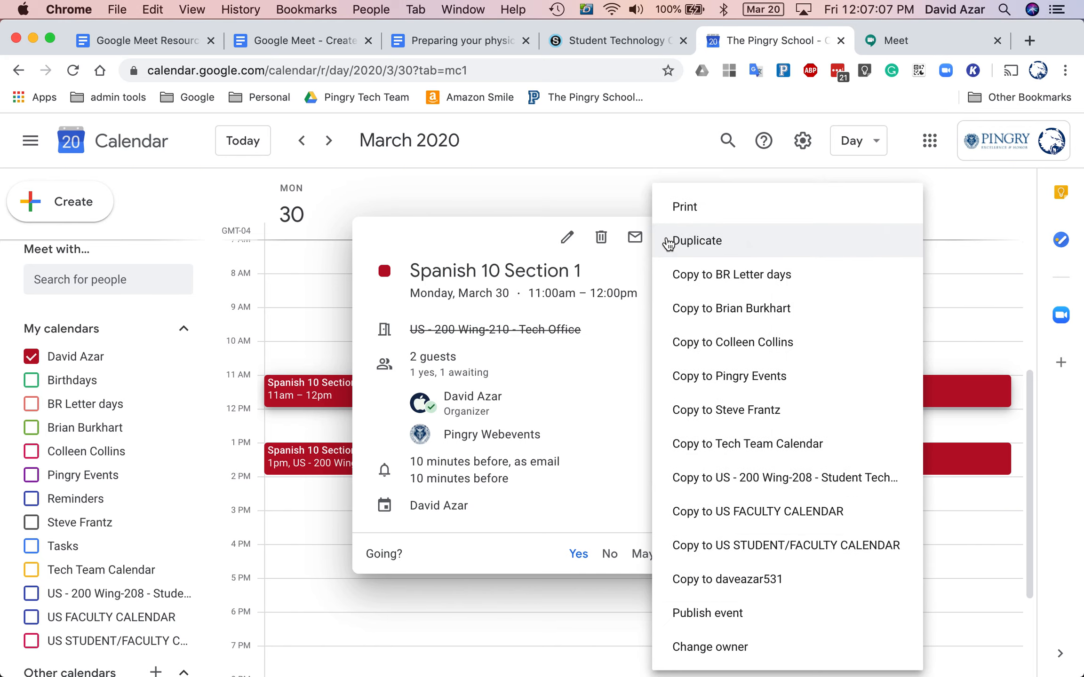
left_click(696, 241)
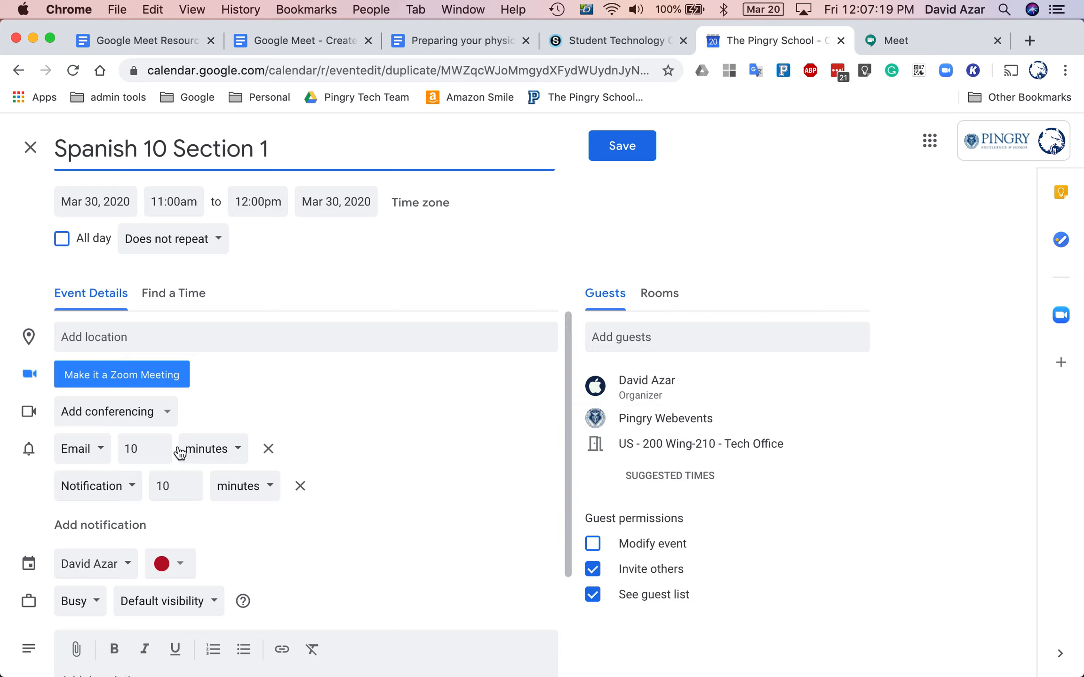
left_click(91, 417)
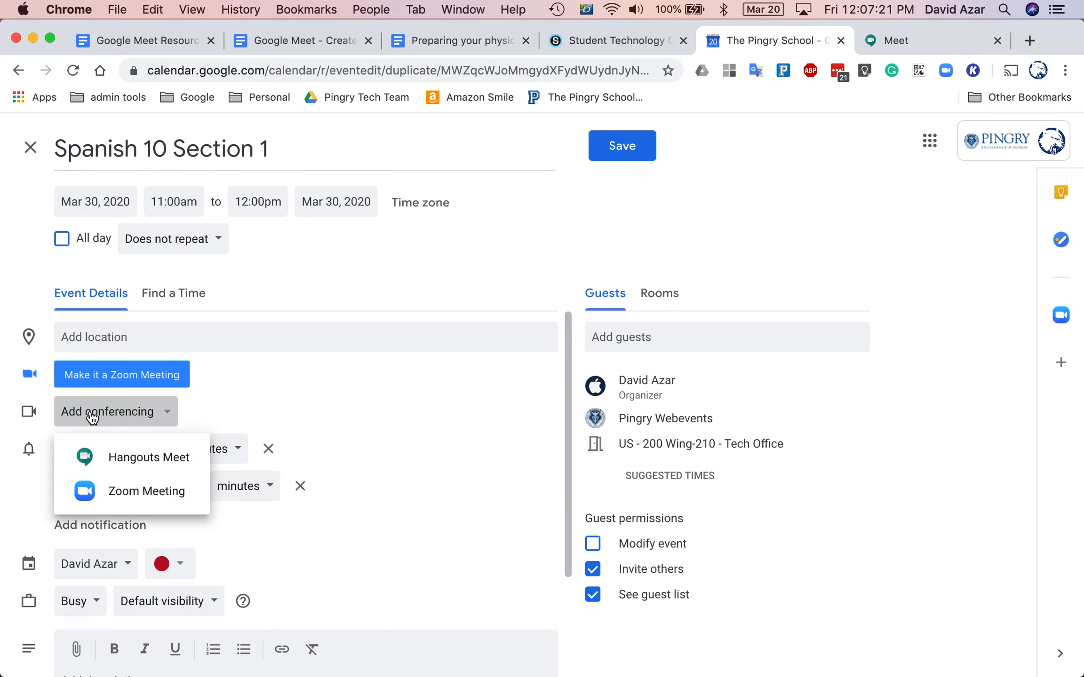
left_click(125, 458)
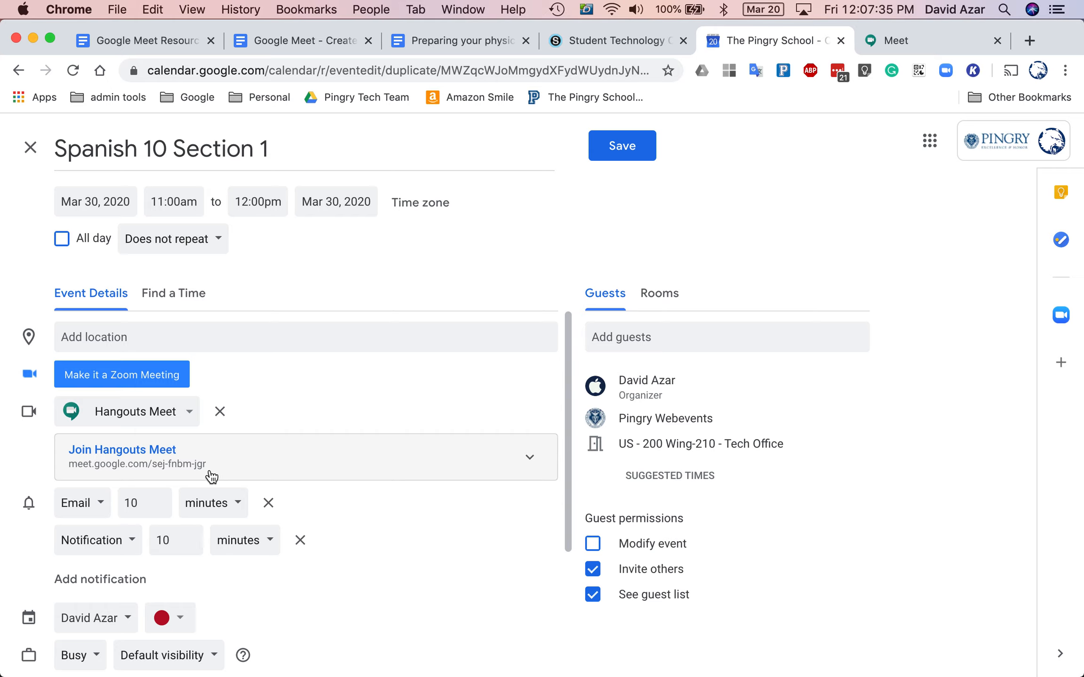
- Attach the recent Google Meet Resources document to the duplicated event's description
scroll(379, 603, "down", 5)
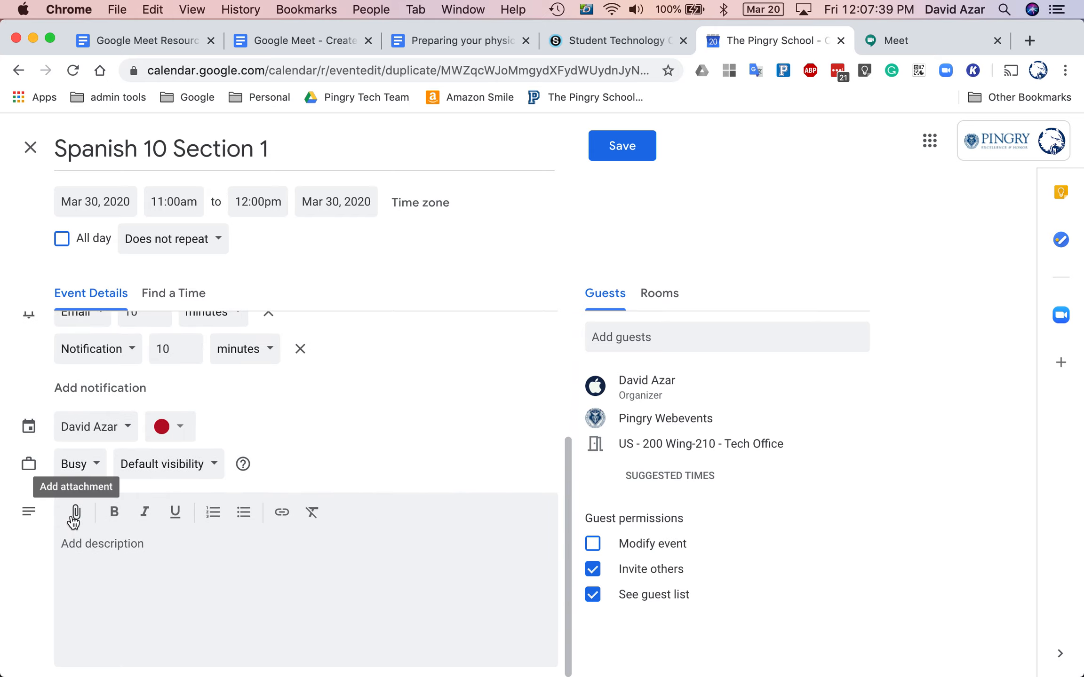
left_click(75, 514)
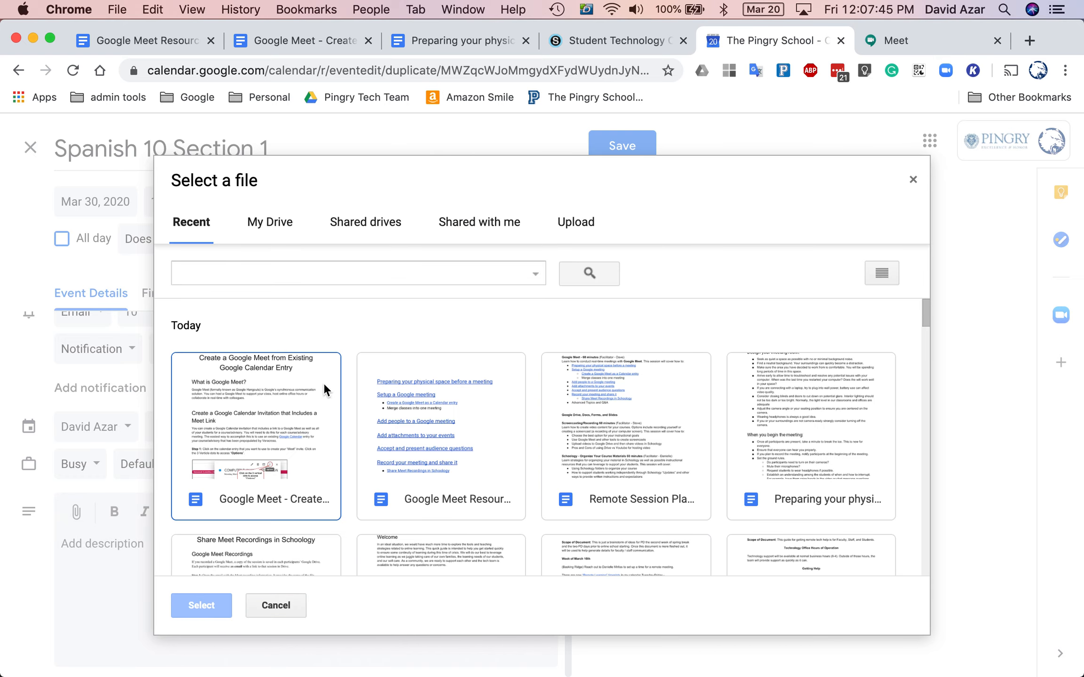
left_click(445, 386)
left_click(199, 607)
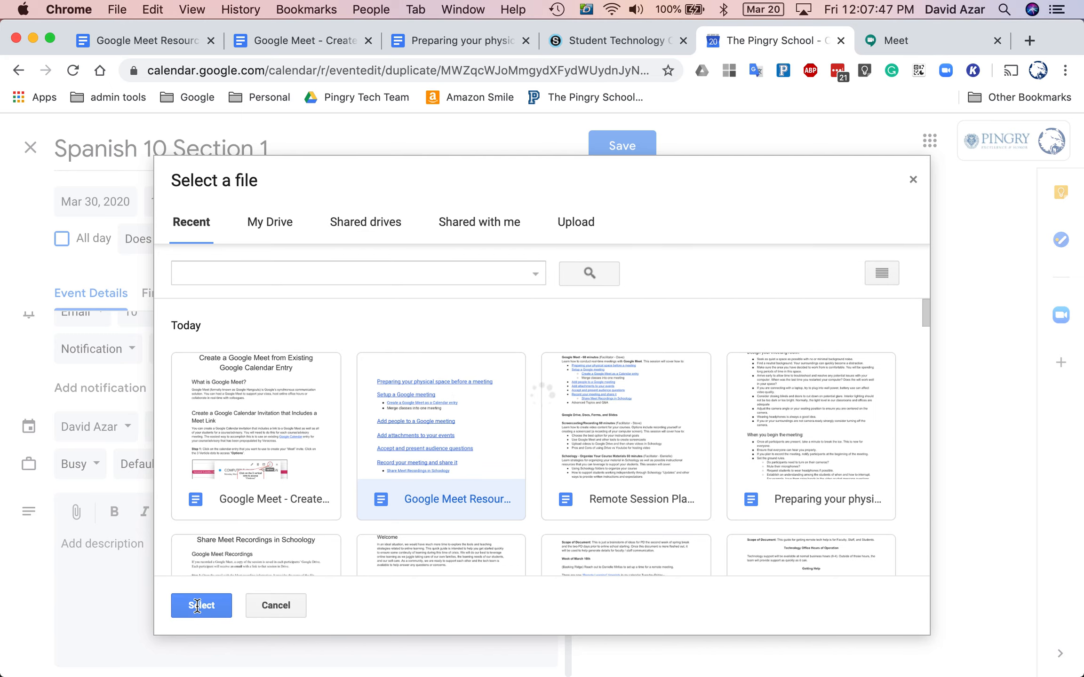
scroll(197, 606, "down", 1)
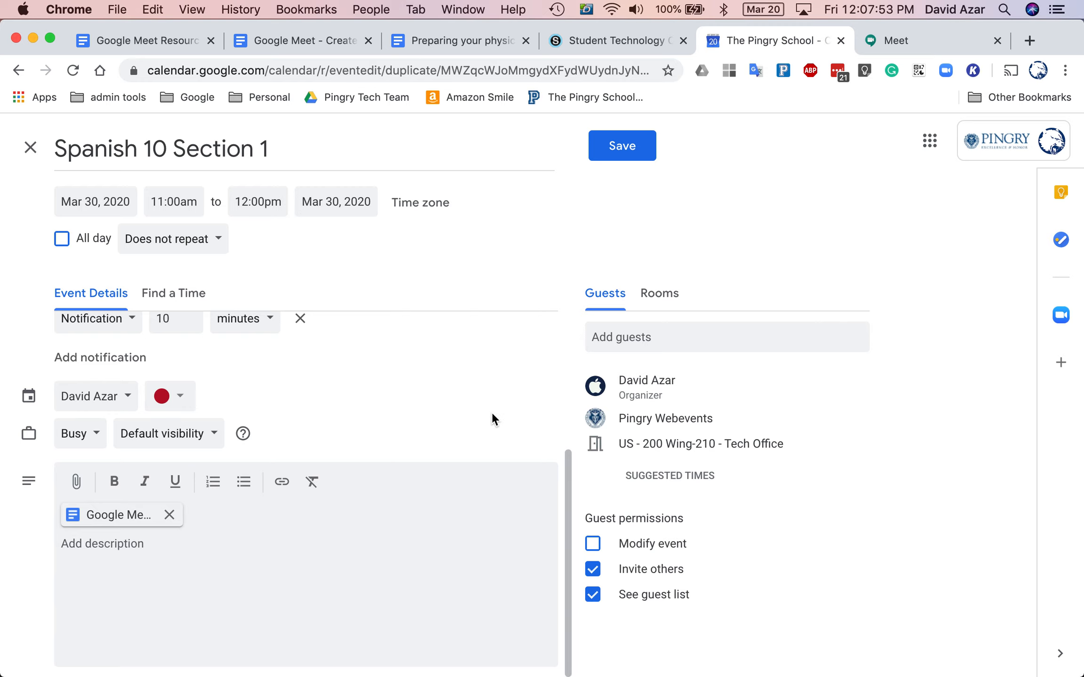
- Copy the link address of the event's Join Hangouts Meet link
scroll(492, 417, "up", 5)
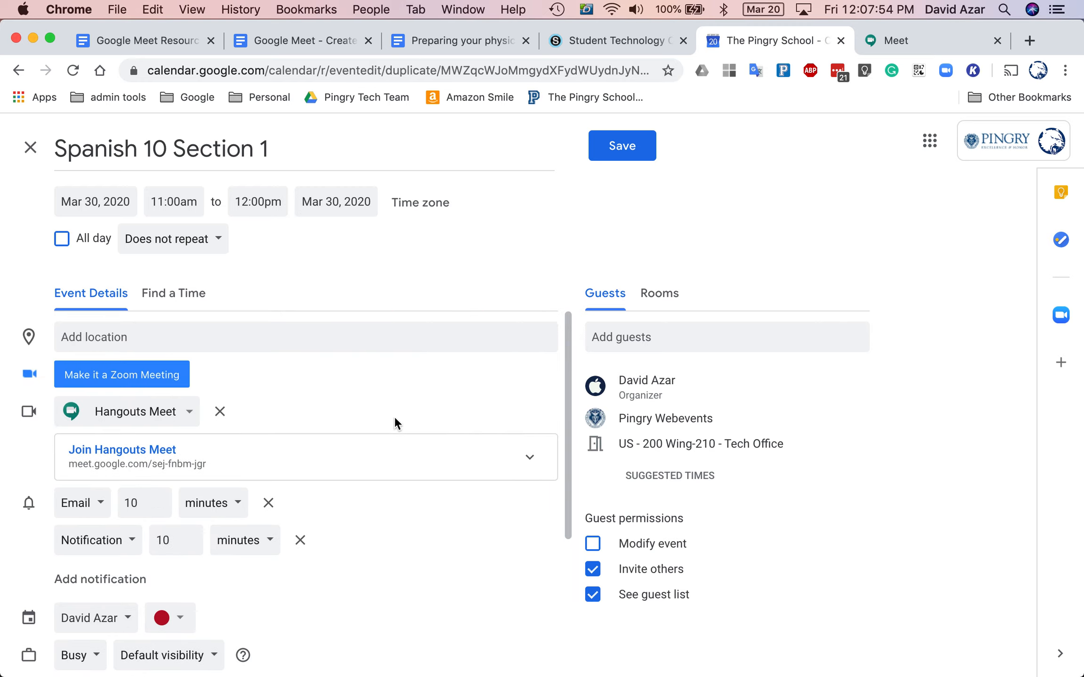
right_click(148, 449)
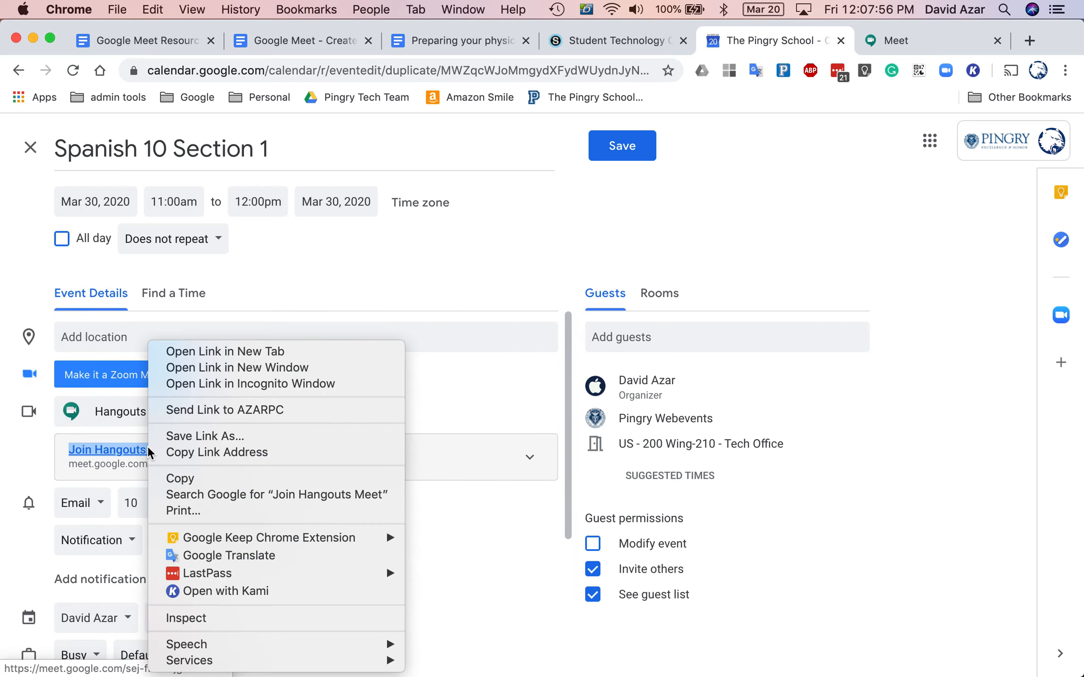
left_click(192, 453)
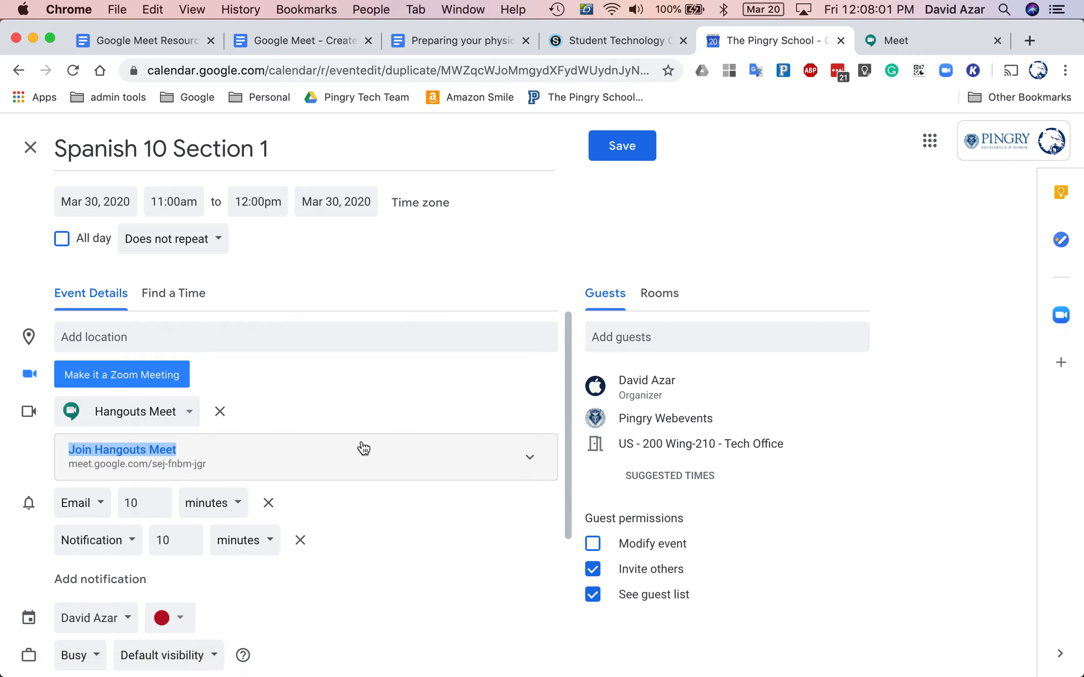
- Save the duplicated event with invitation emails sent to the guests, and open the saved entry's details
left_click(623, 150)
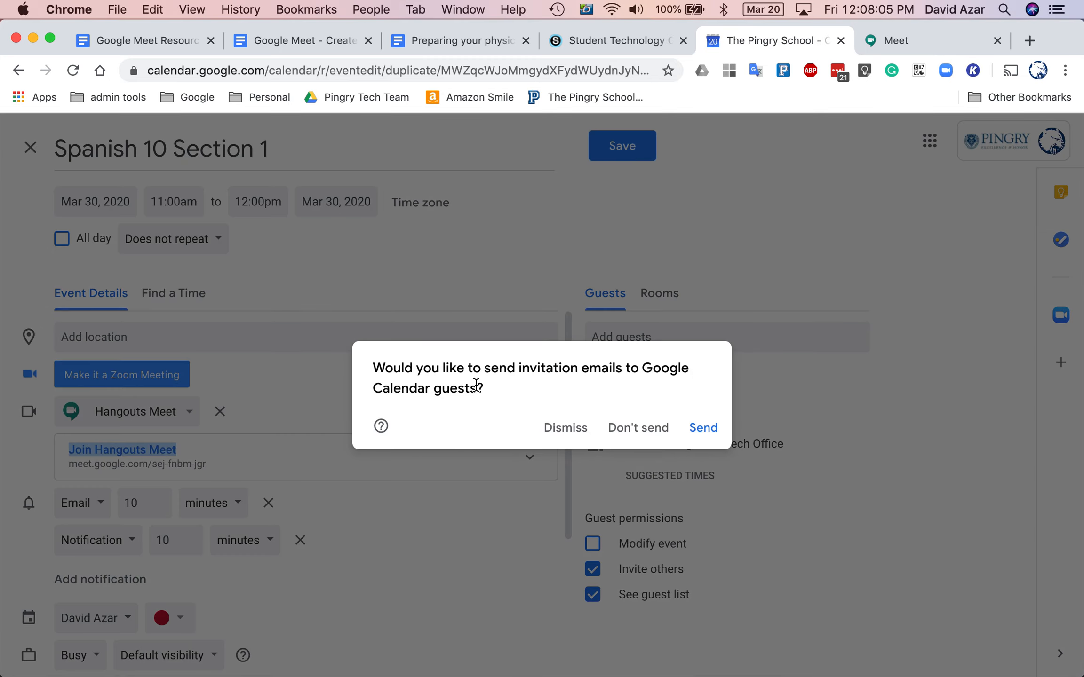
left_click(704, 433)
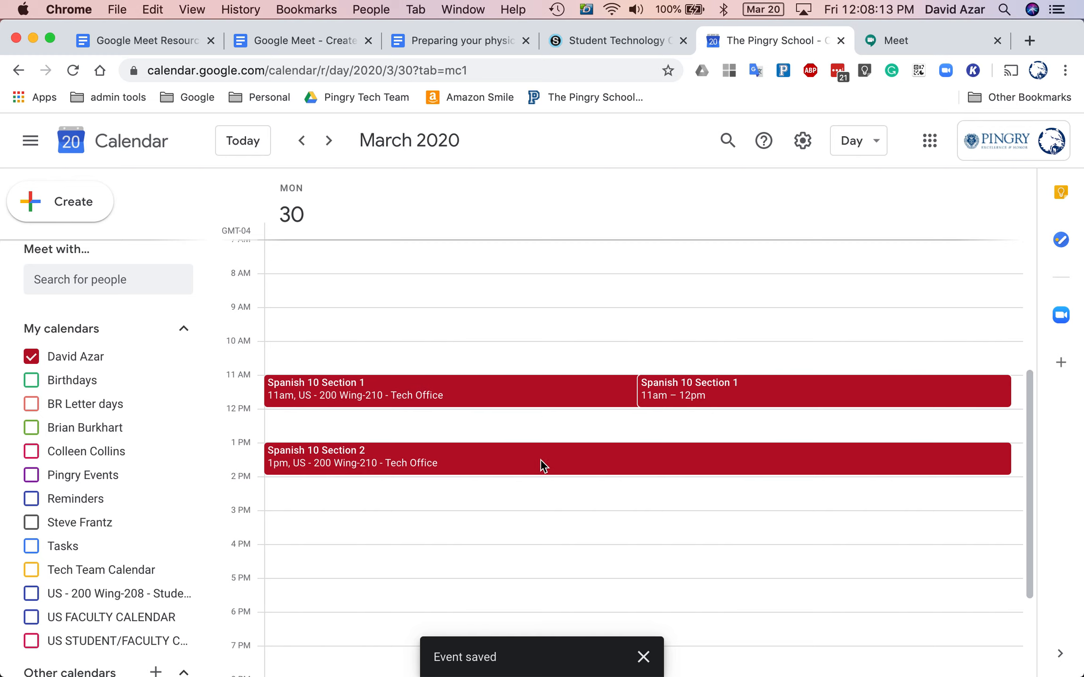
left_click(770, 400)
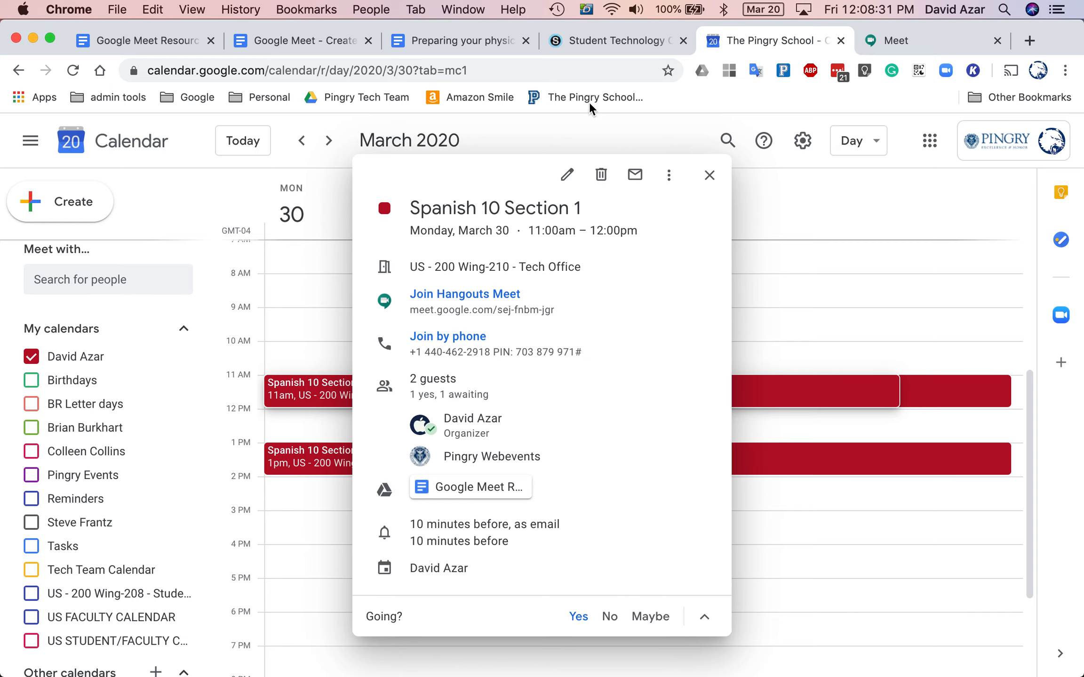
- In the Schoology Student Technology Committee course, start a discussion titled "Class Meeting 3/30/2020" with the copied Meet link as its description
left_click(617, 38)
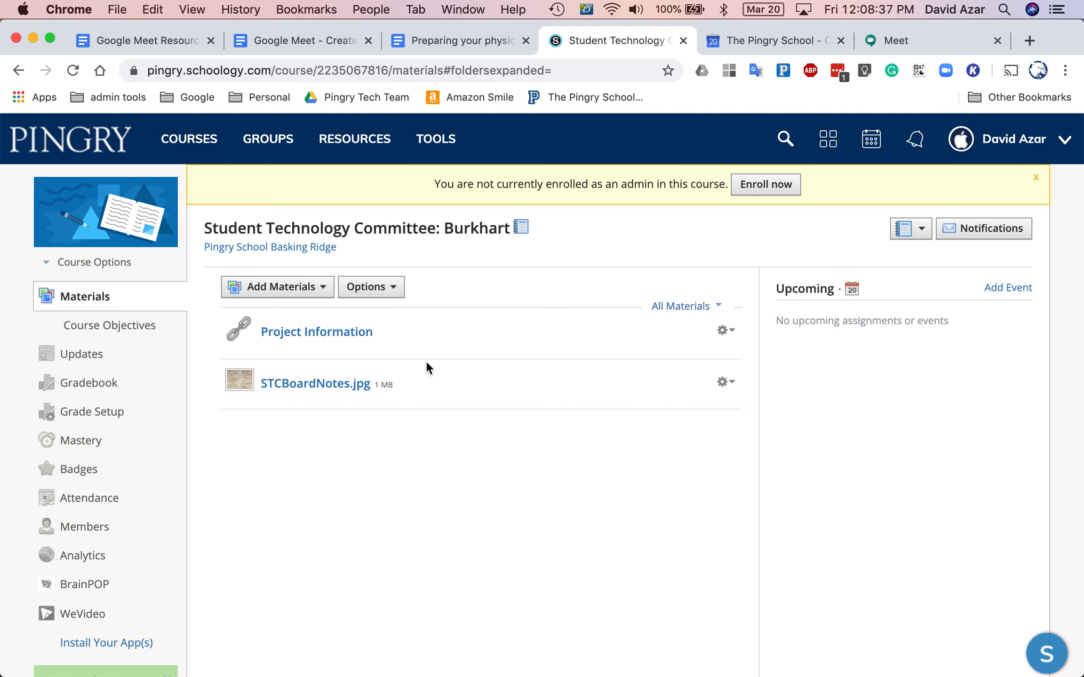
left_click(314, 292)
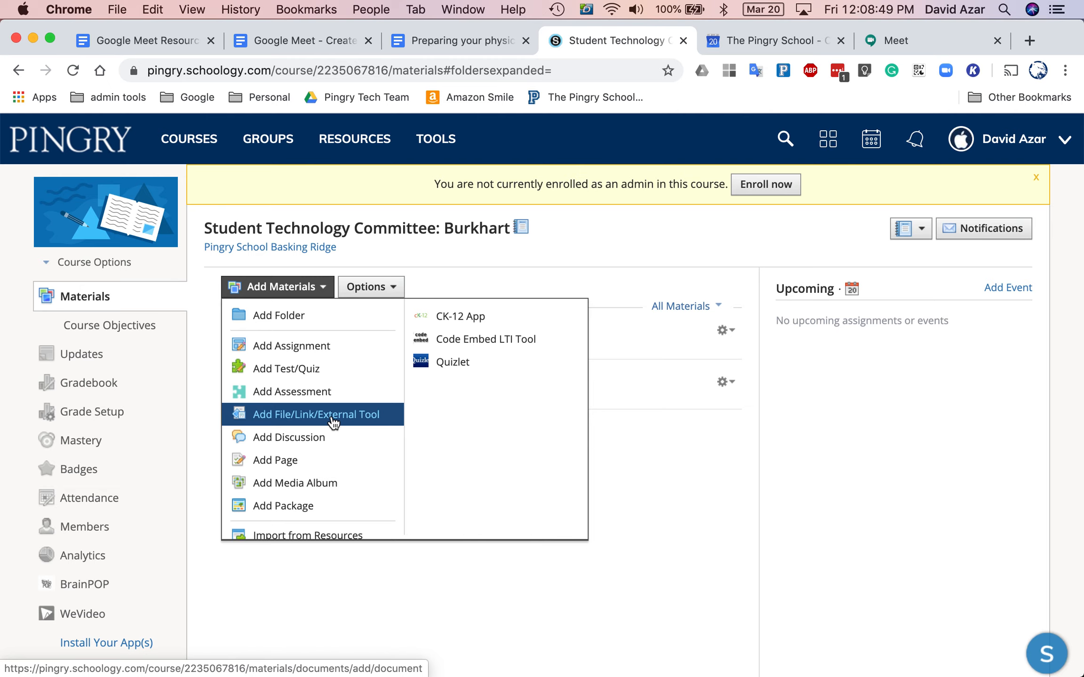
left_click(294, 445)
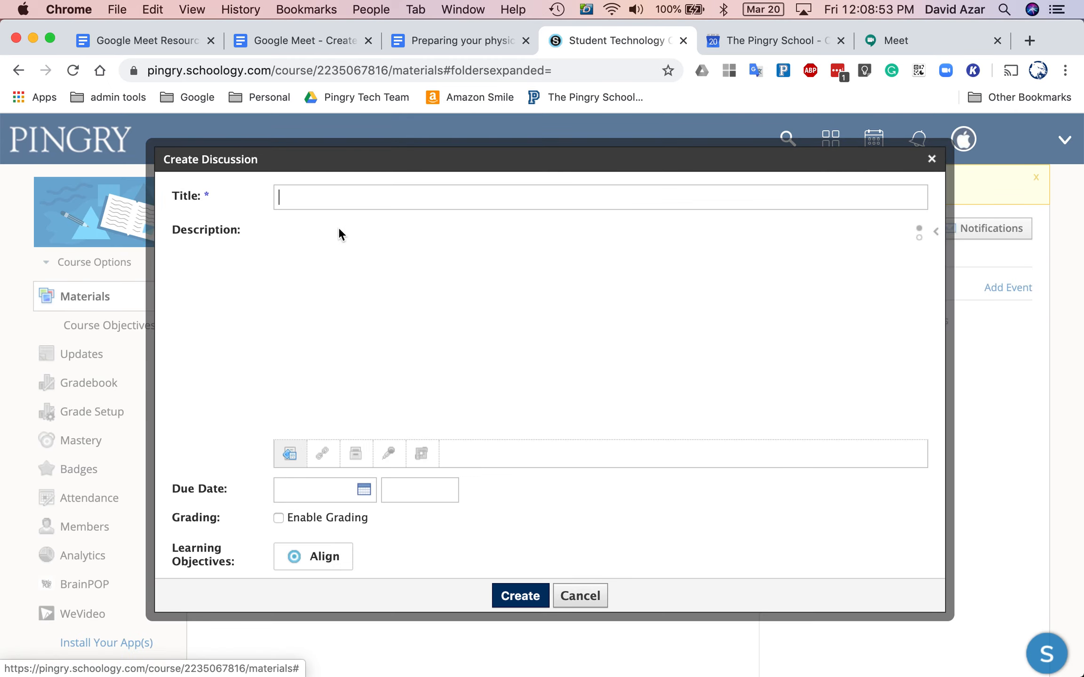
left_click(337, 196)
type("Class Meeti")
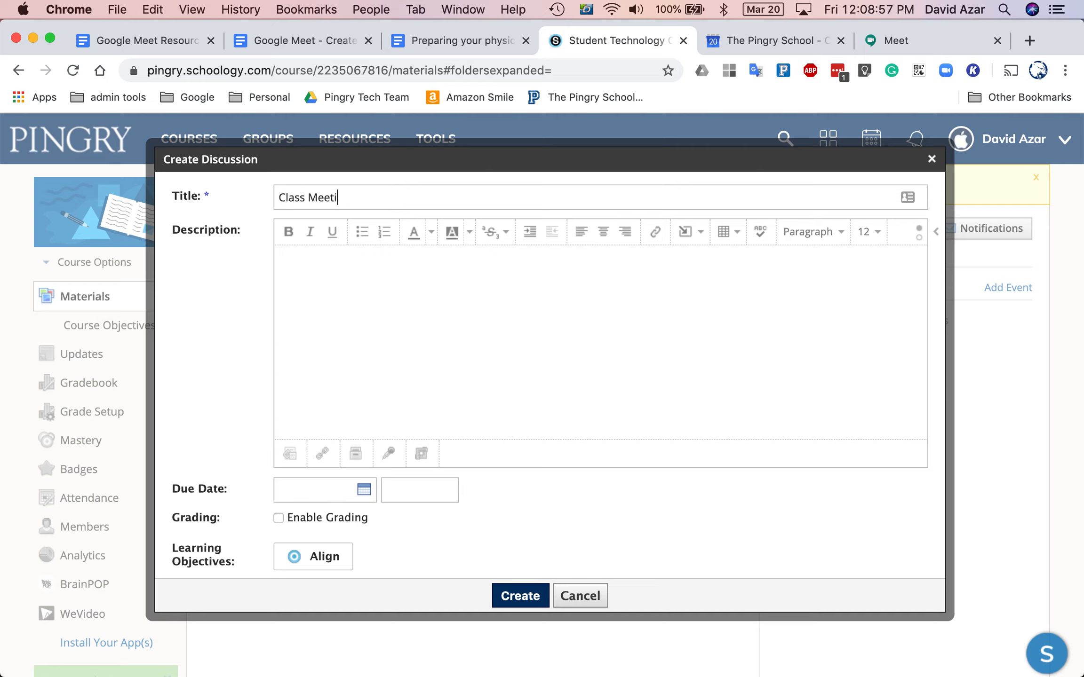
type("ng 3/33")
left_click(372, 273)
key("cmd+v")
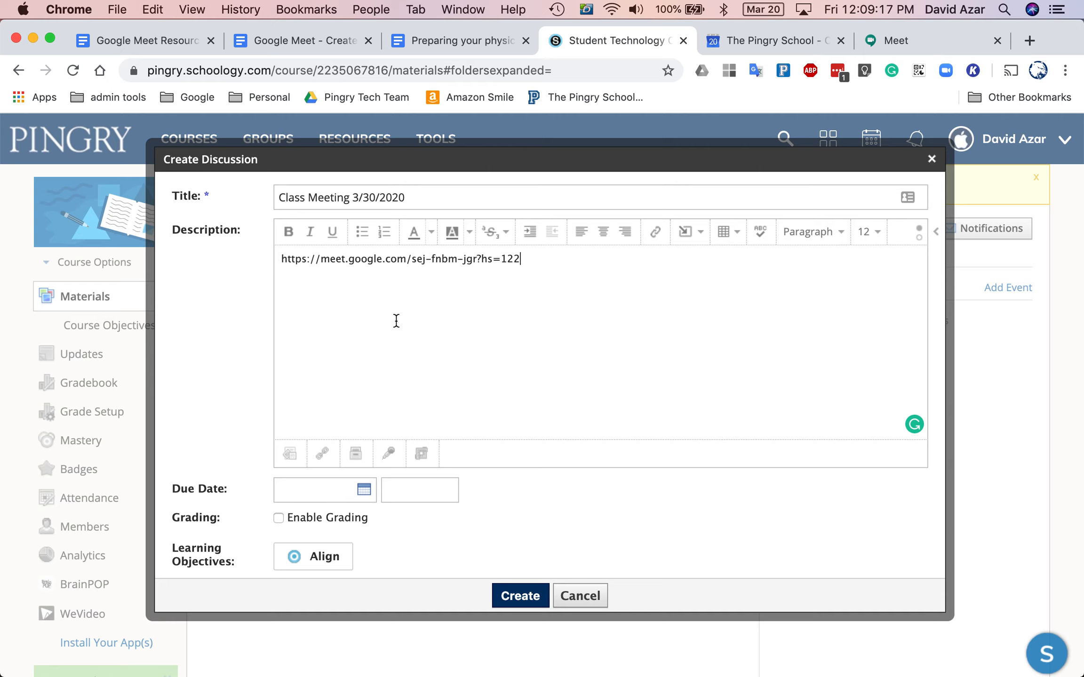
- Set the discussion's due date to 3/30/20 at 11:00 am and create it
left_click(355, 495)
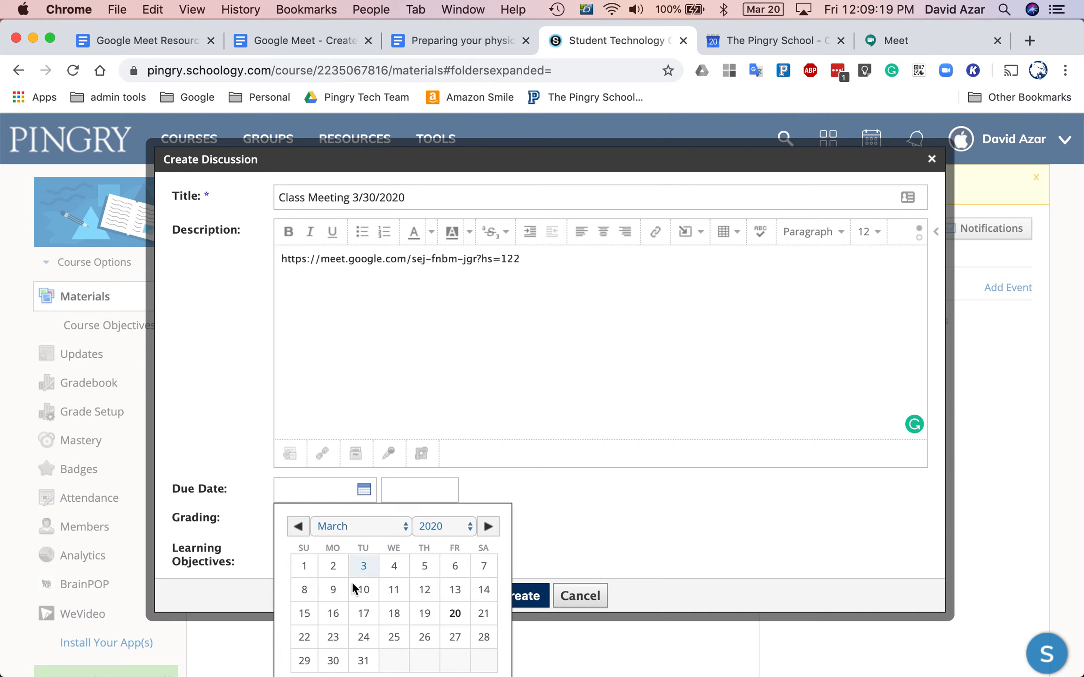
left_click(333, 660)
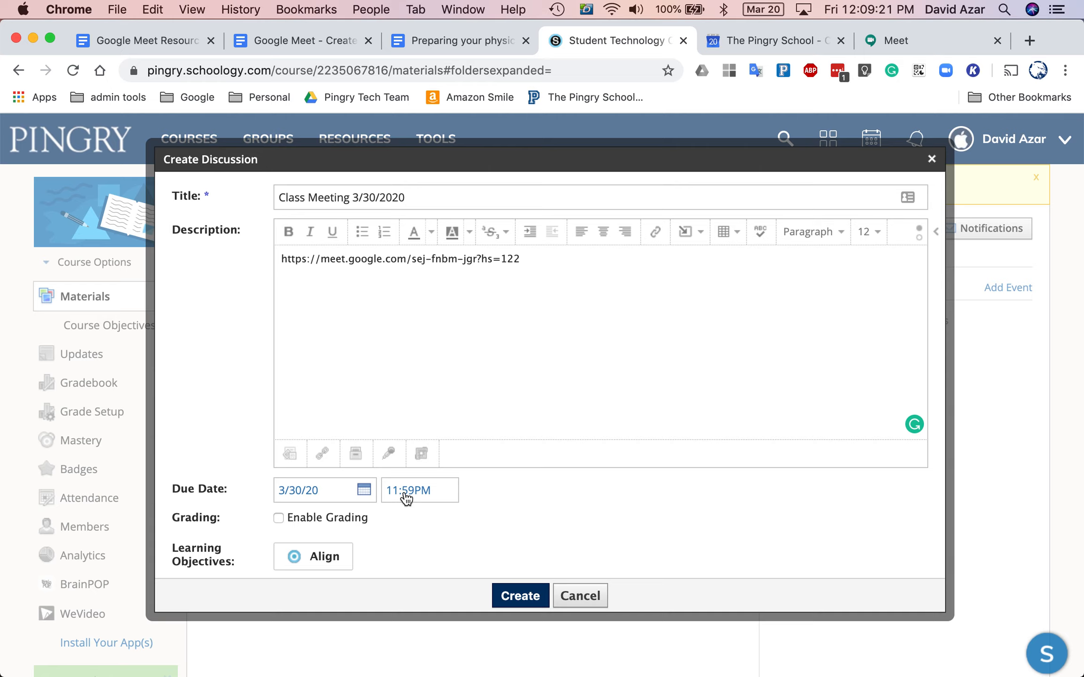
key("Tab")
type("0")
left_click(520, 596)
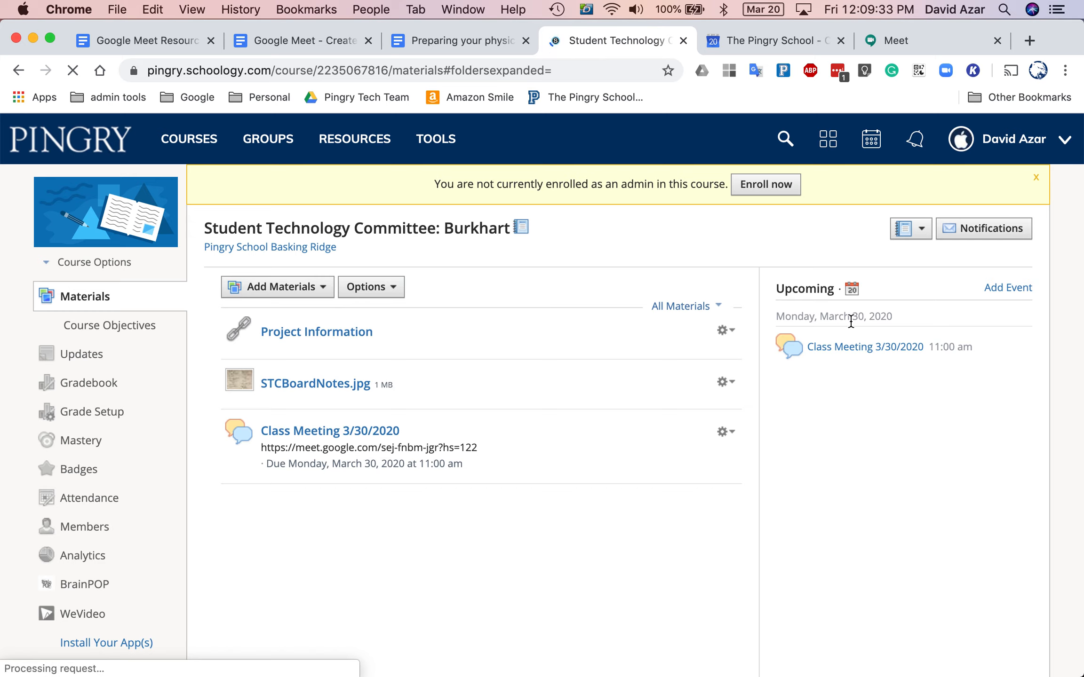
- Open the upcoming Class Meeting 3/30/2020 discussion and join the Google Meet through its link
left_click(876, 354)
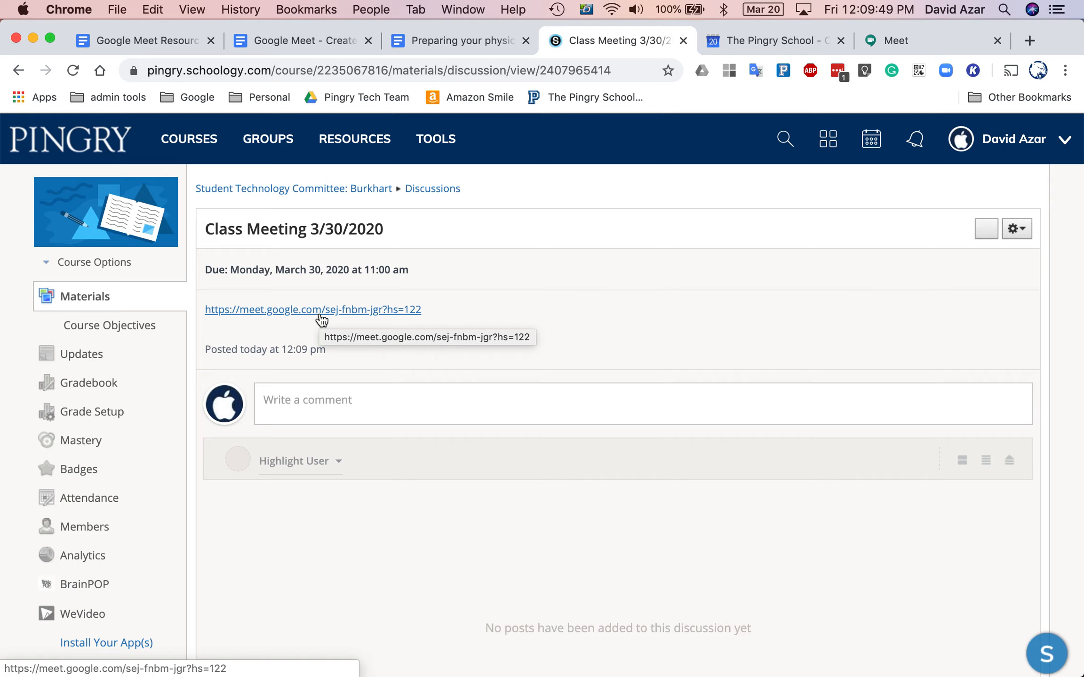
left_click(320, 315)
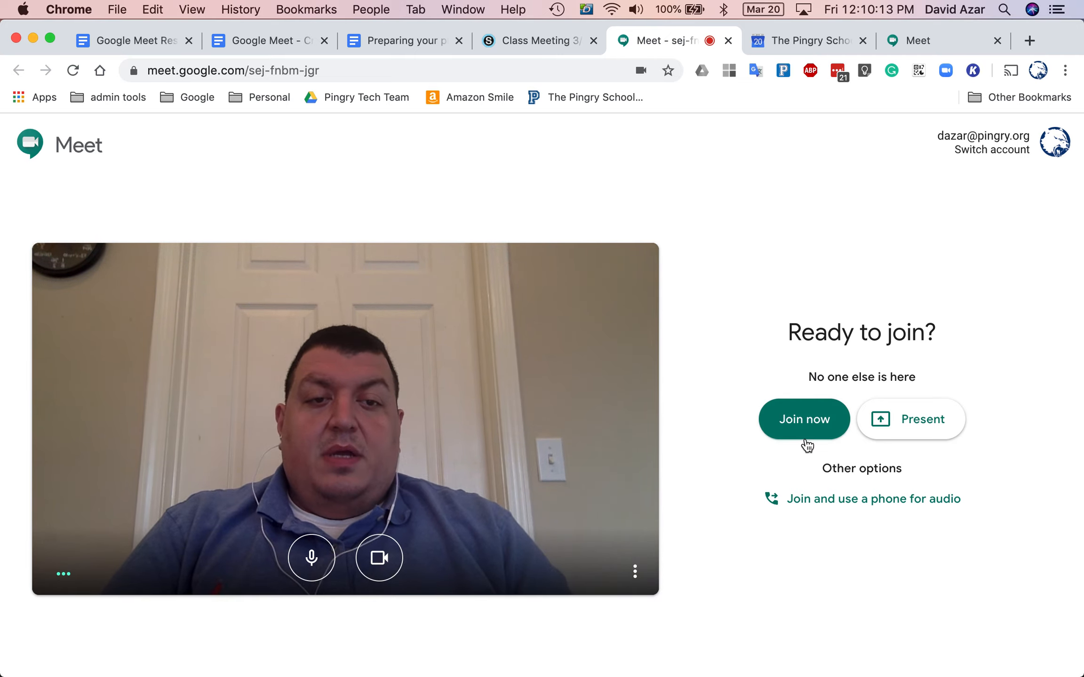
left_click(806, 437)
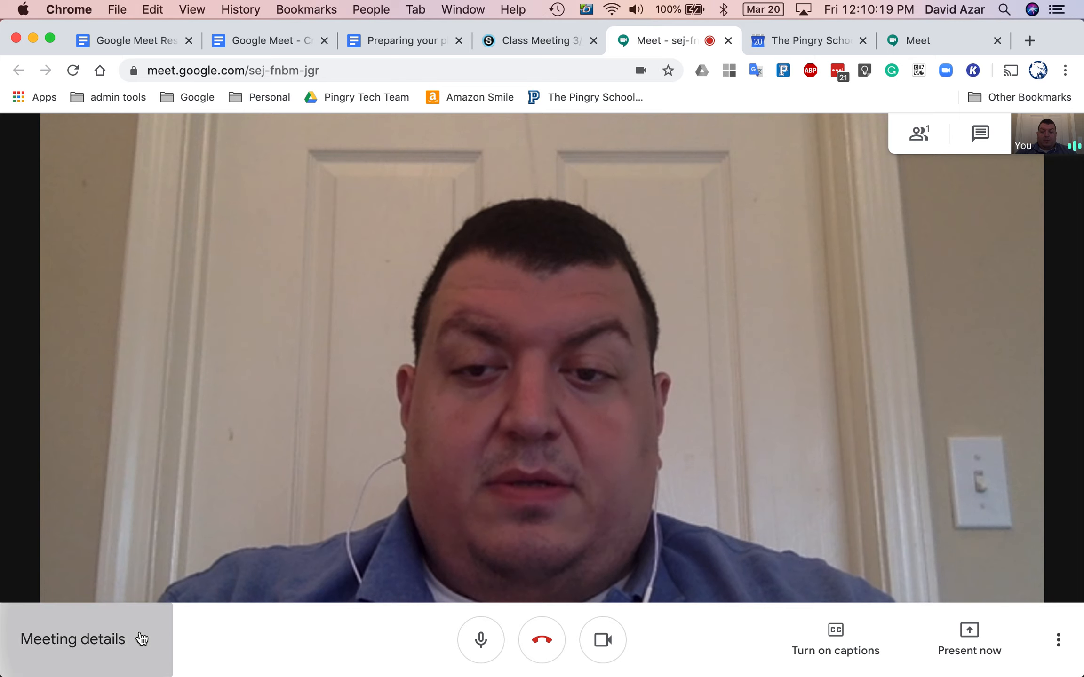
- Review the meeting's joining info and calendar attachments, and close the meeting details
left_click(141, 639)
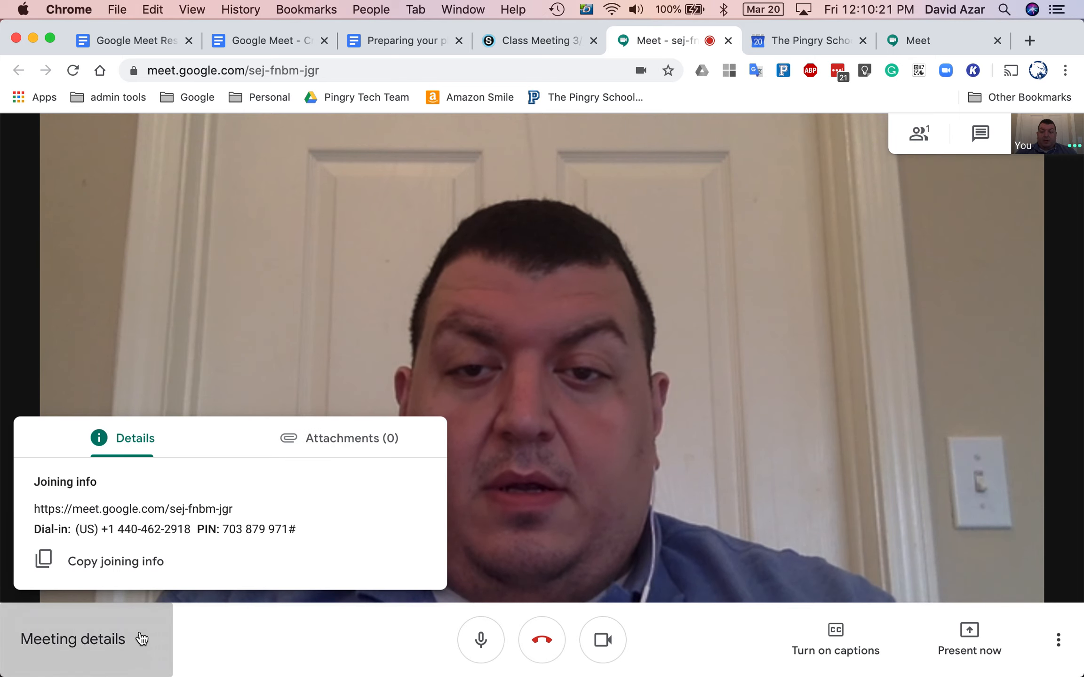
left_click(316, 447)
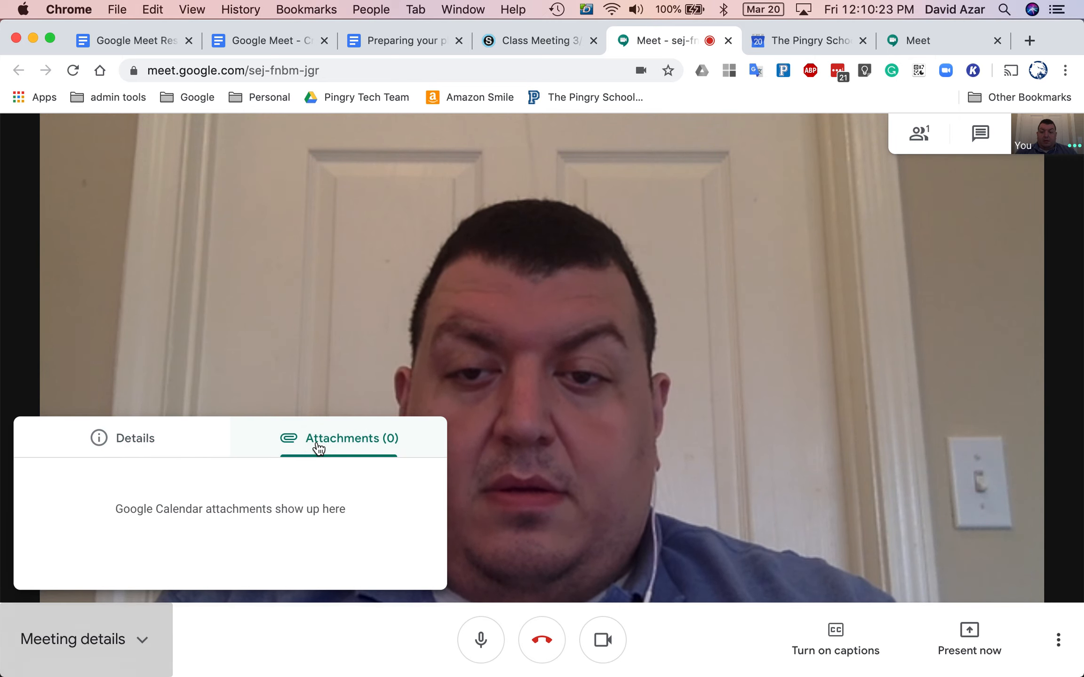
left_click(136, 440)
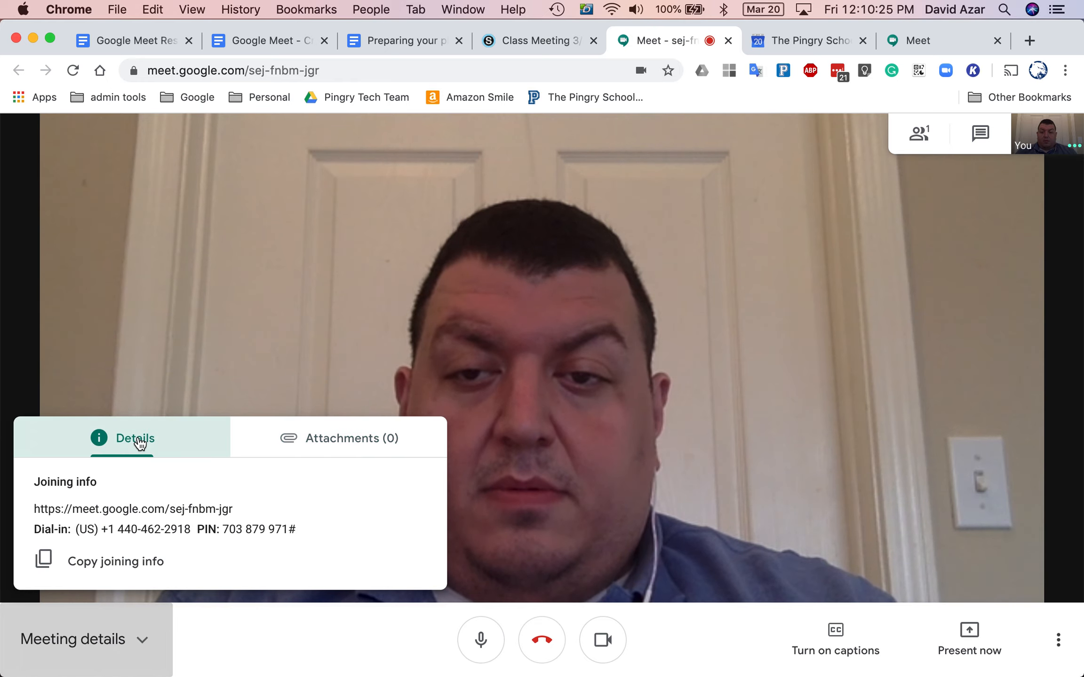
left_click(332, 444)
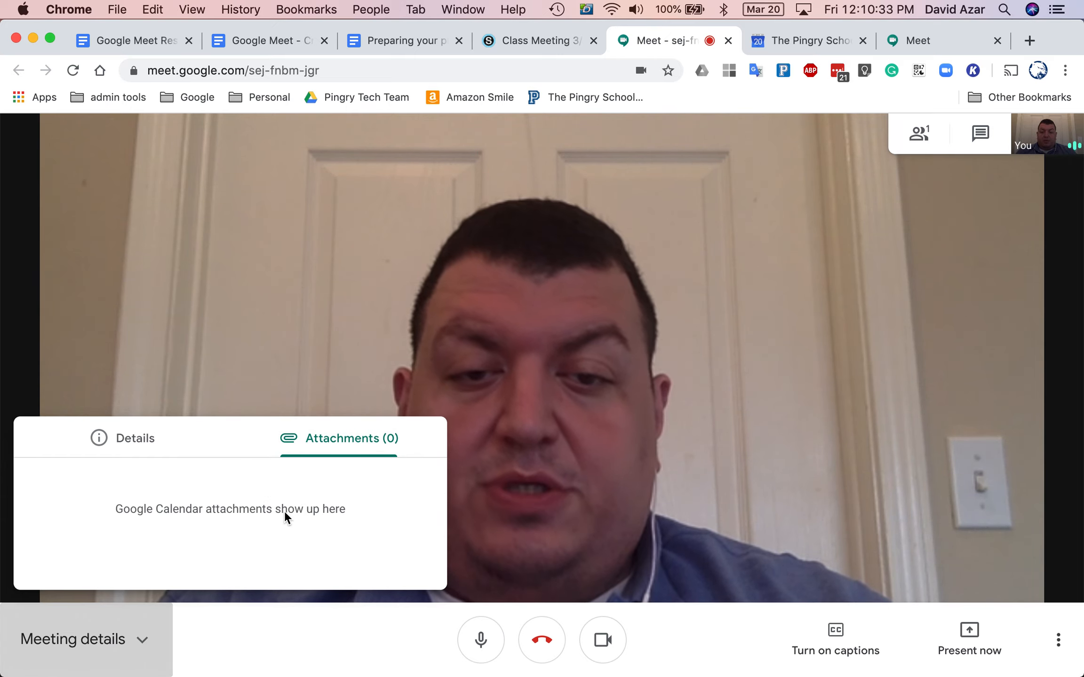
left_click(307, 637)
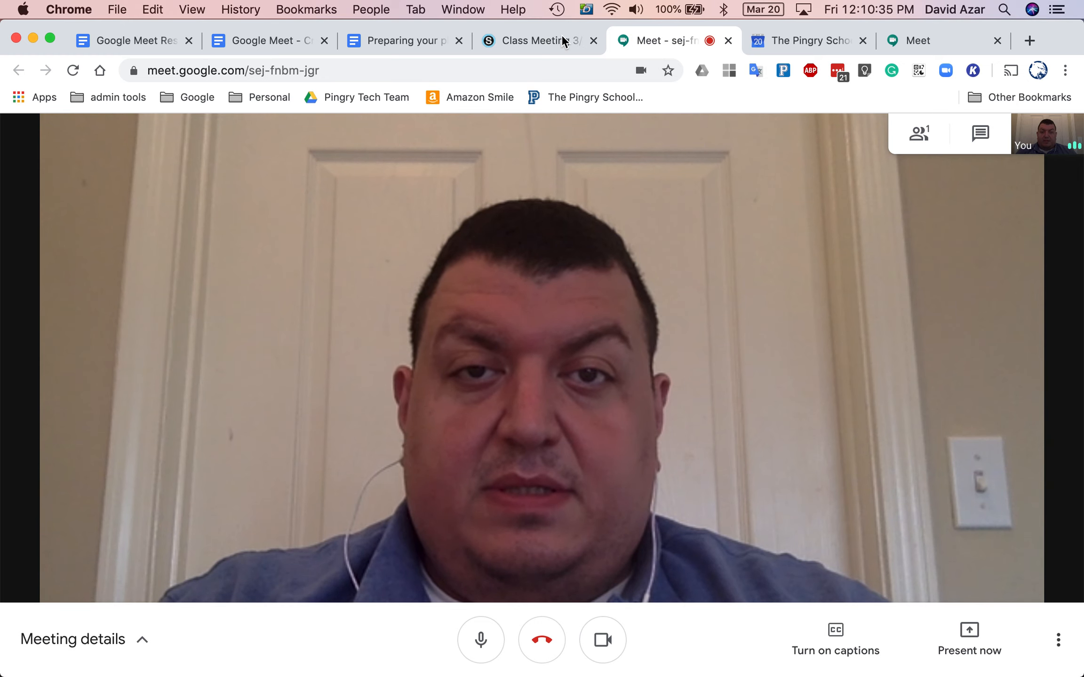
- Show the comment editor in the Class Meeting discussion, and return to the Google Meet to leave the call
left_click(563, 39)
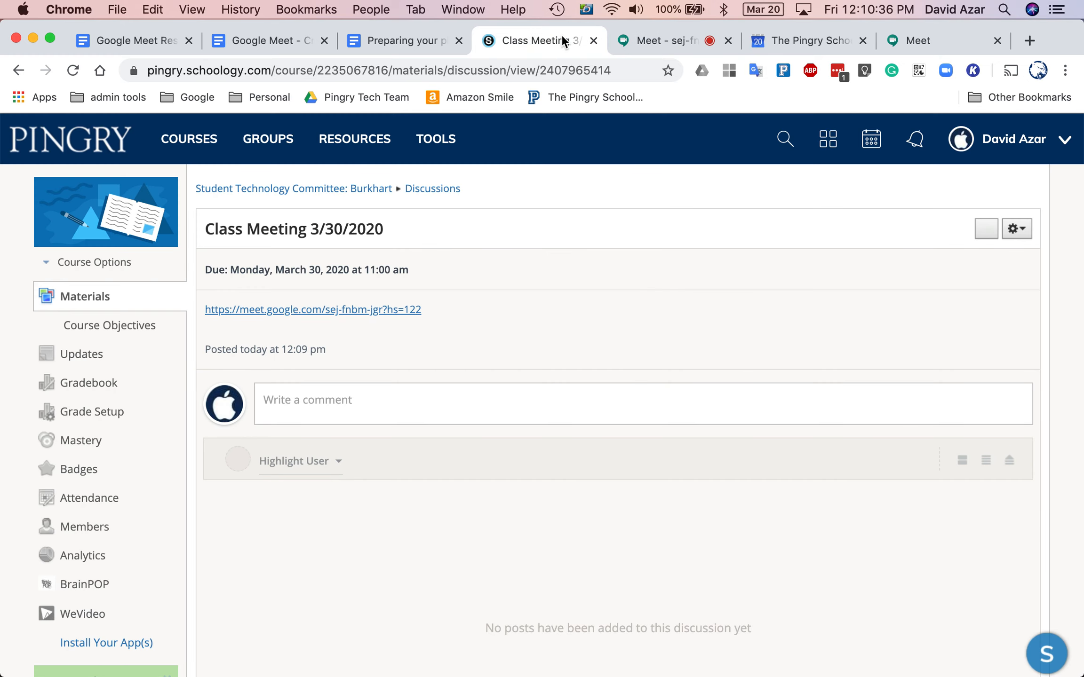
left_click(410, 405)
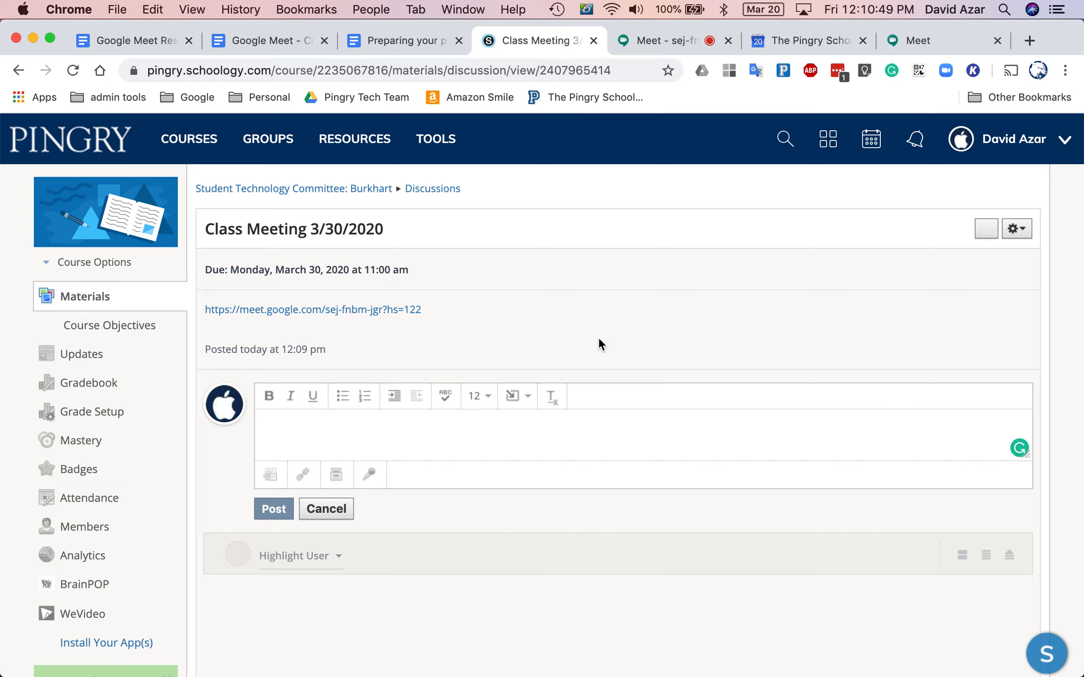
left_click(644, 40)
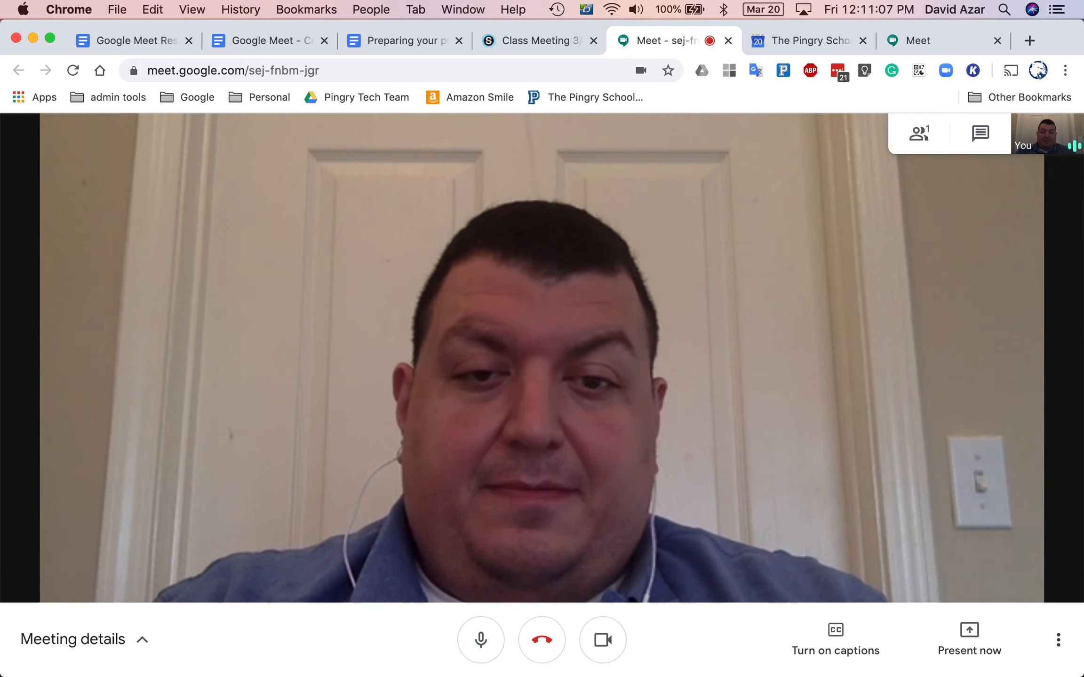
left_click(550, 642)
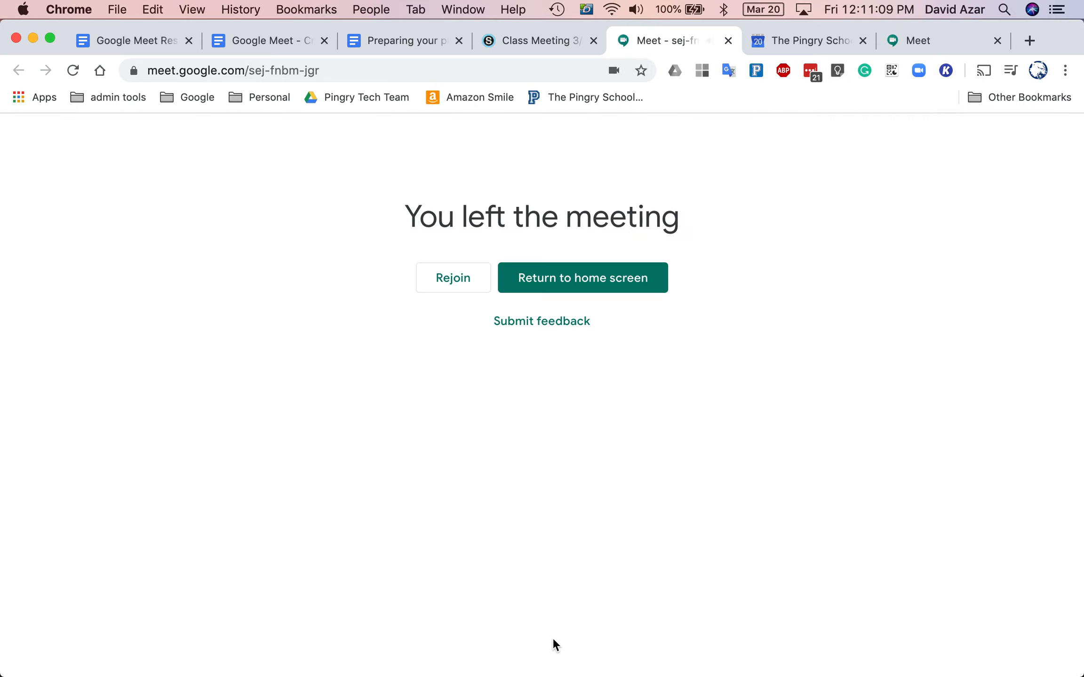